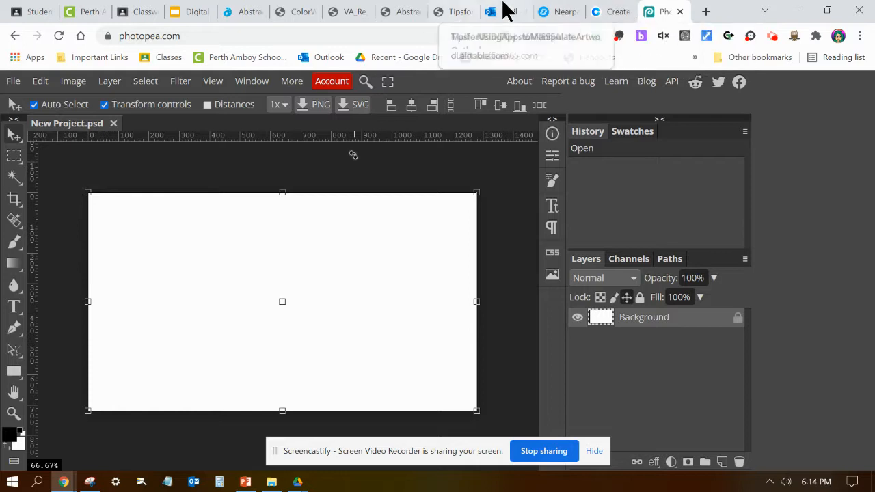
left_click(621, 10)
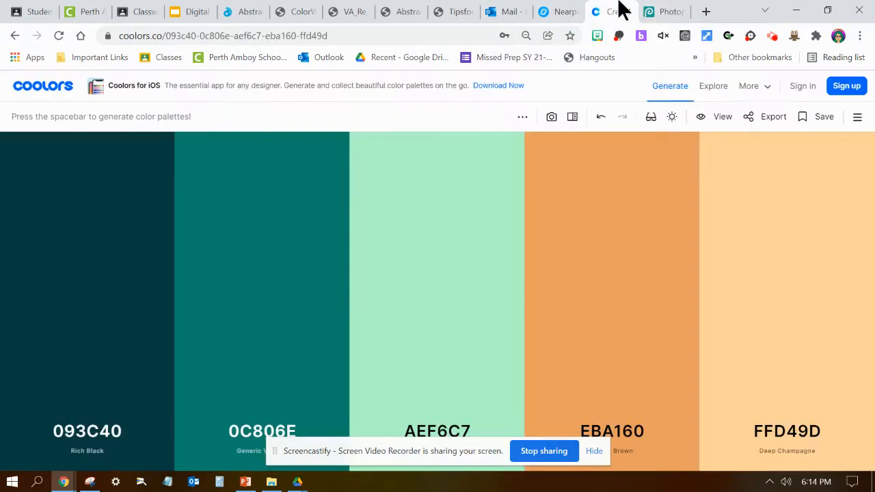
left_click(594, 452)
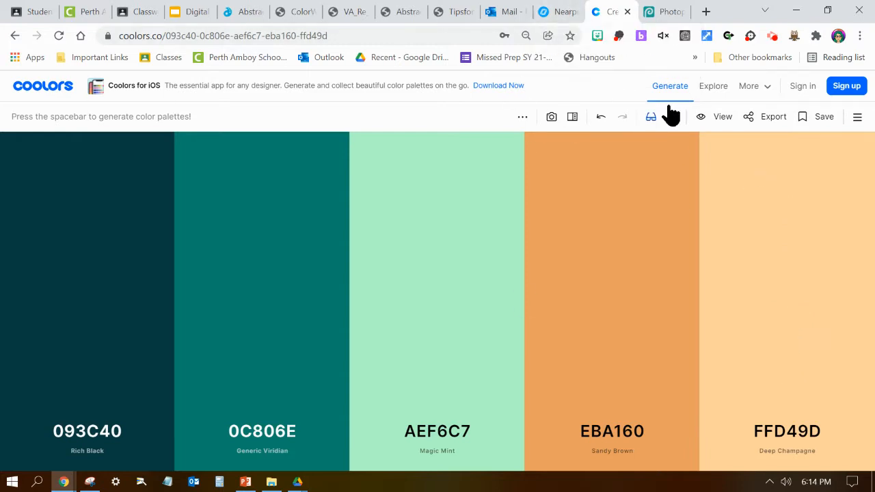
left_click(551, 118)
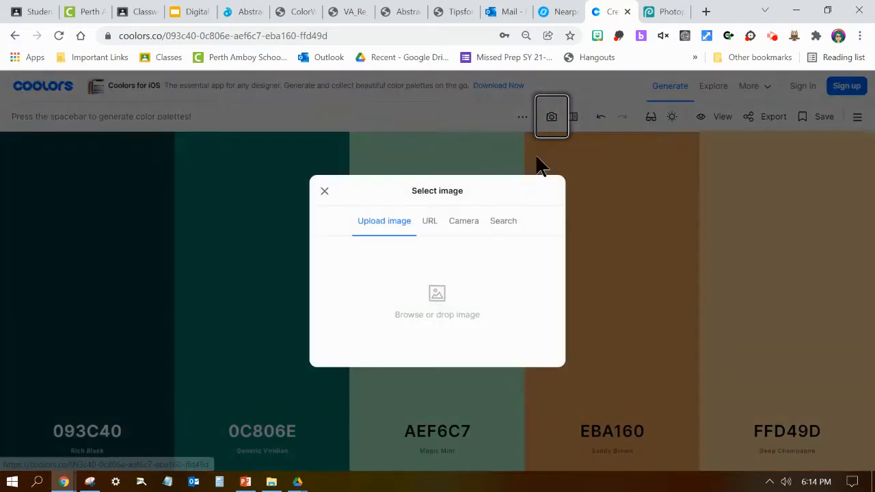
left_click(439, 295)
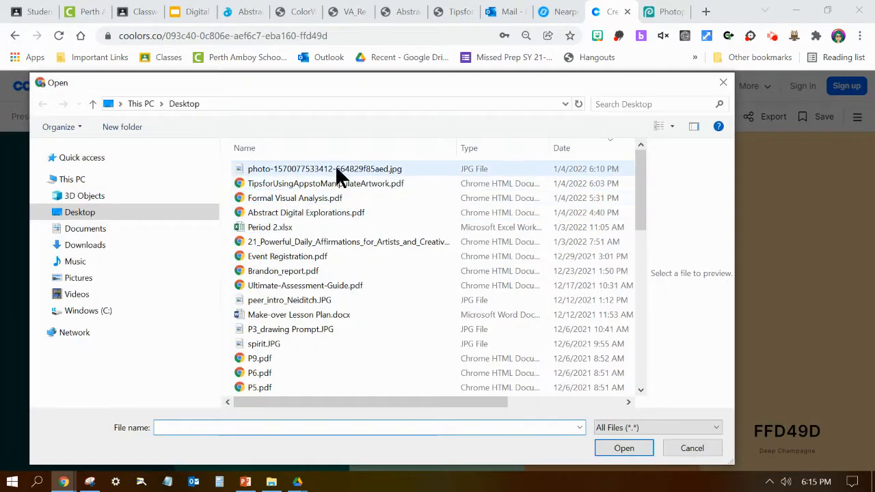
left_click(335, 169)
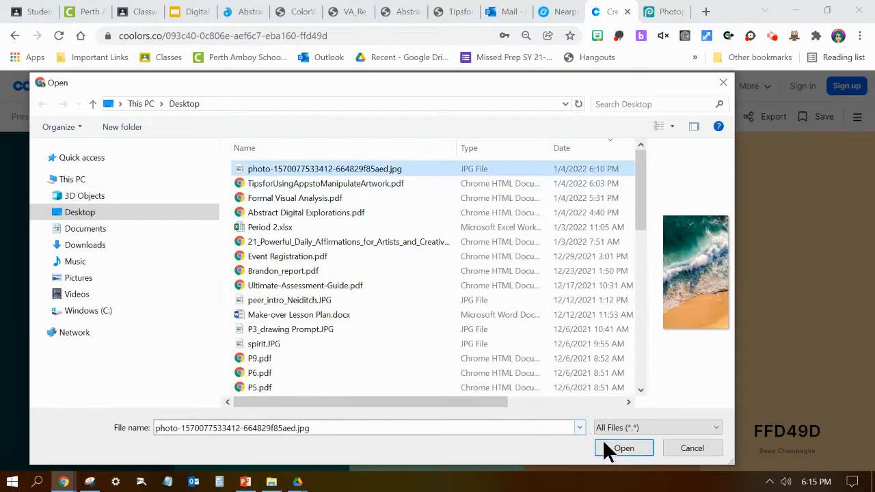
left_click(620, 447)
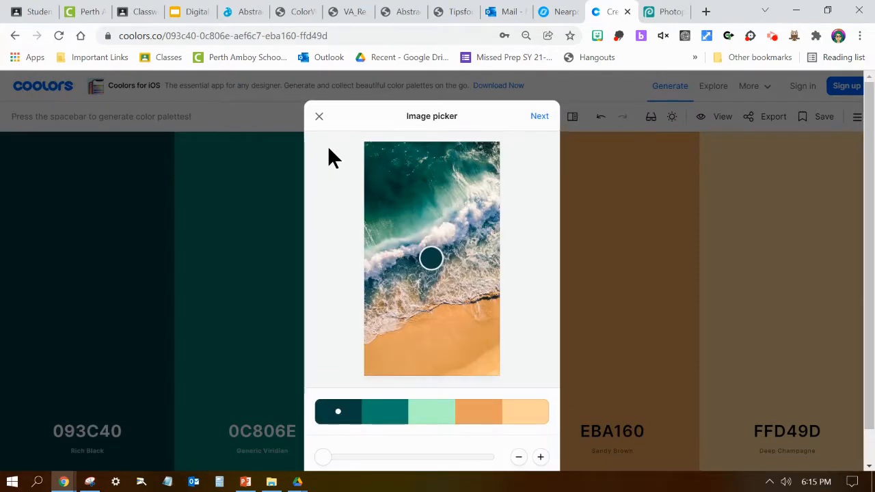
left_click(318, 118)
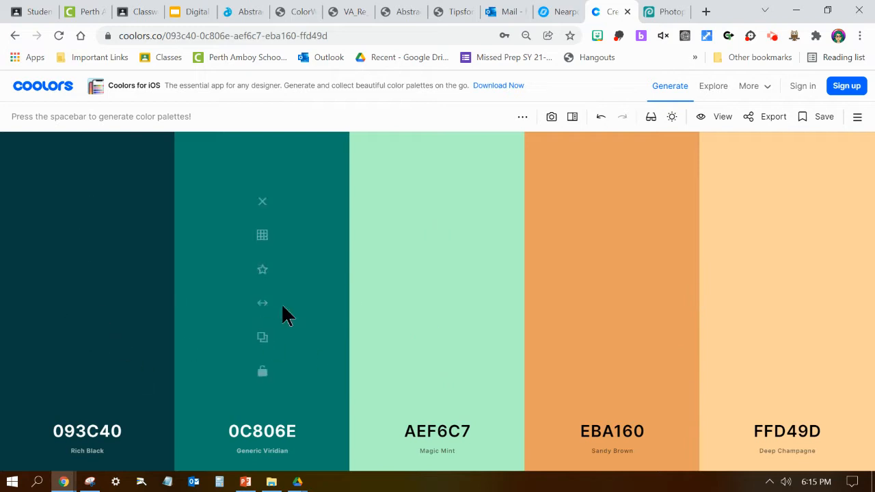
Step: Copy the hex code of the 0C806E Generic Viridian swatch in Coolors and switch to the blank Photopea project
left_click(261, 340)
left_click(659, 12)
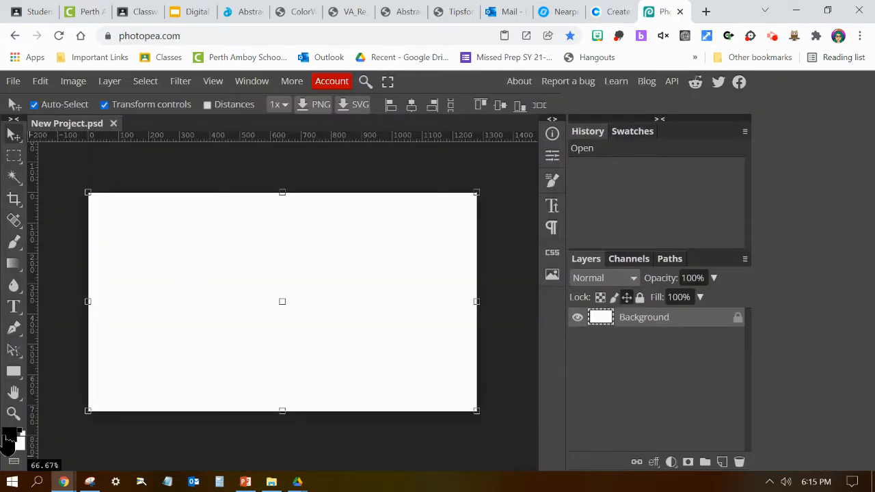
left_click(607, 10)
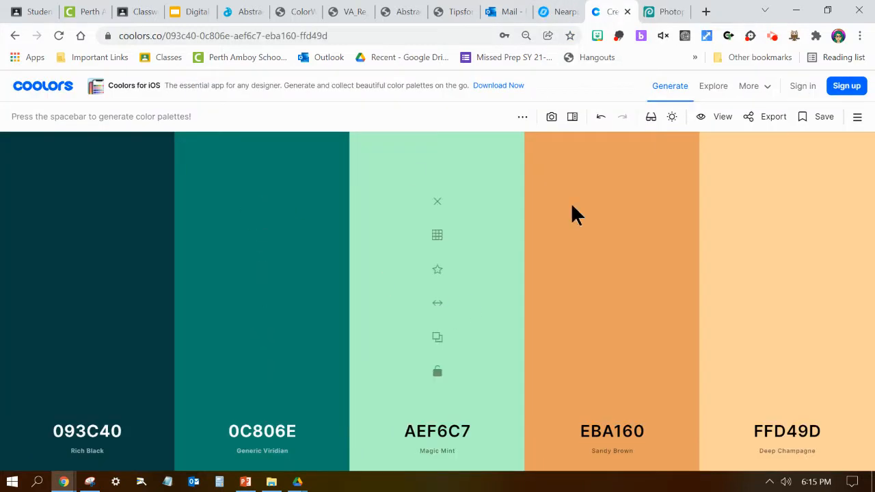
left_click(658, 11)
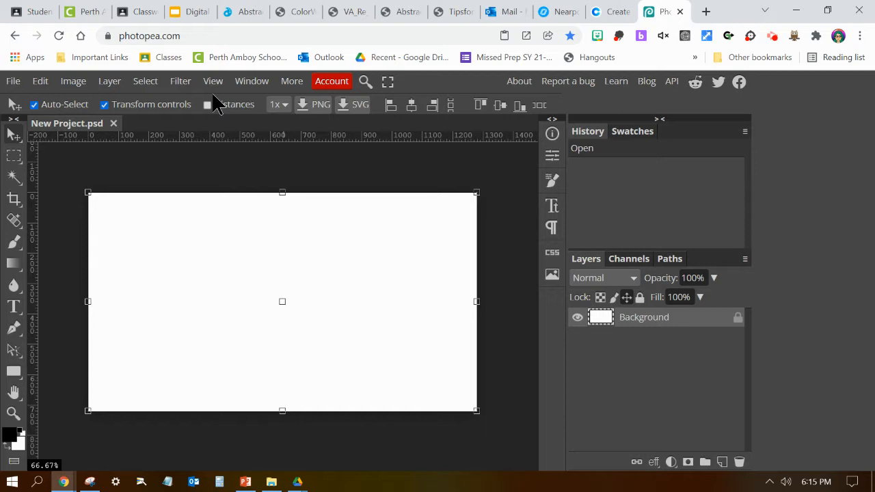
Step: Collapse the History and Layers panels to free up workspace and enlarge the canvas view to 100%
key("ctrl+plus")
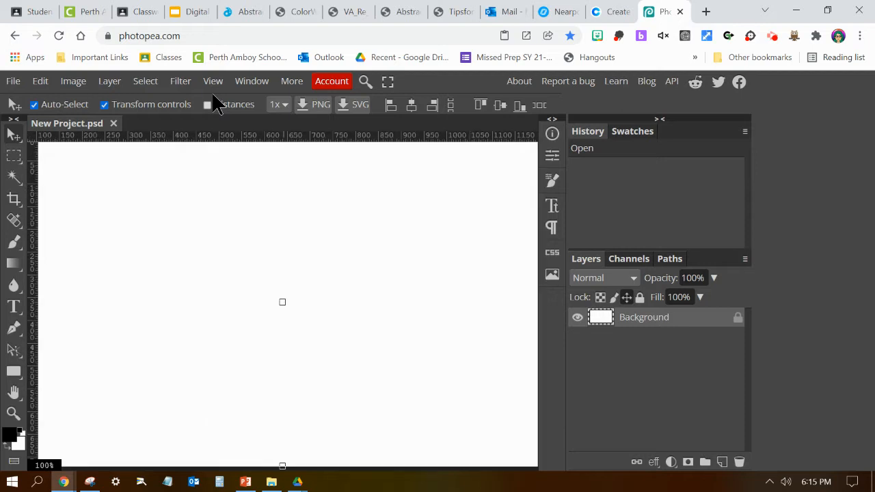
key("ctrl+minus")
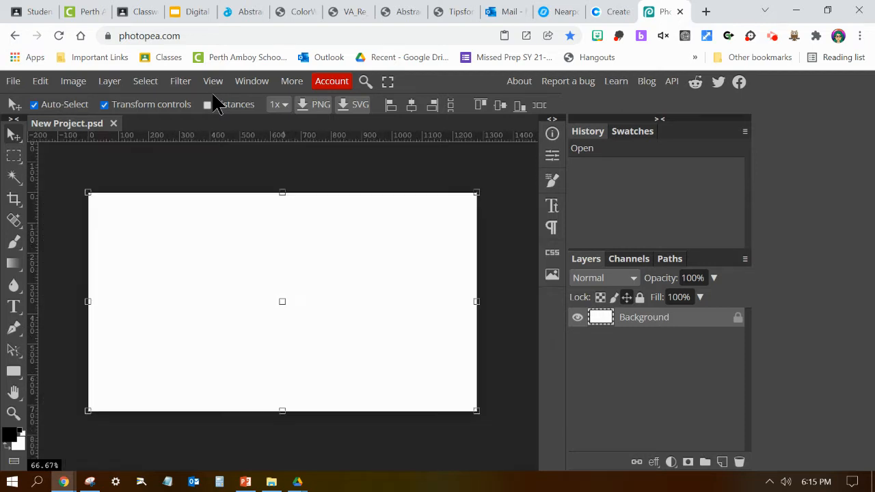
left_click(659, 119)
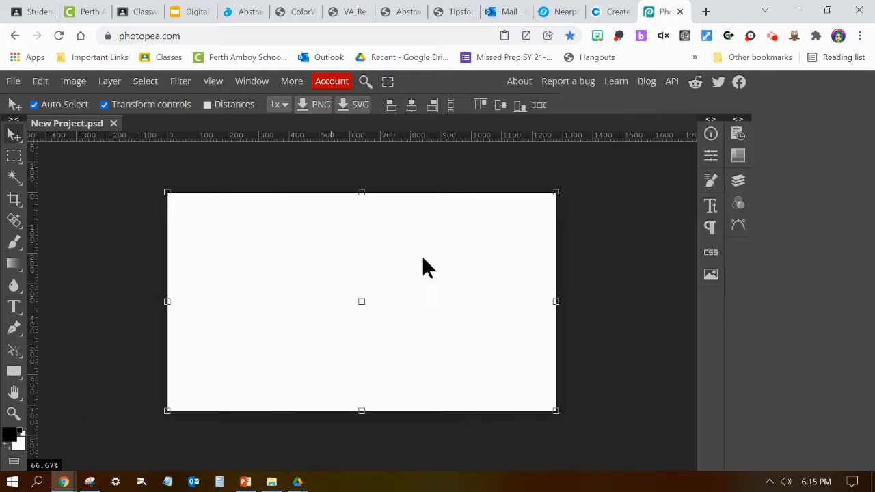
key("ctrl+plus")
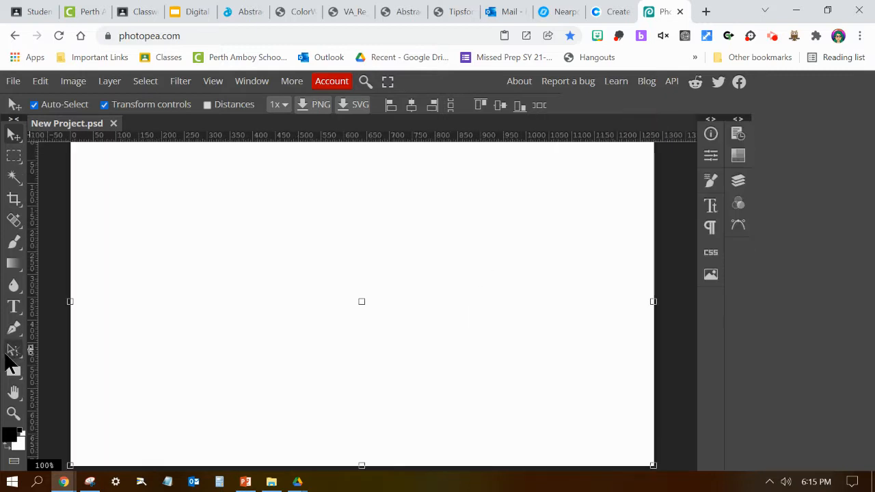
Step: Set the foreground color to the copied hex value 0C806E
left_click(11, 436)
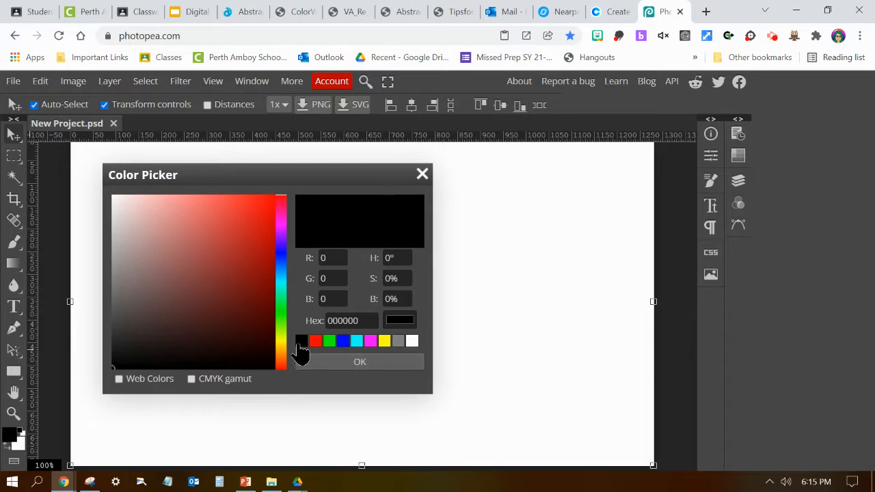
left_click(344, 321)
double_click(343, 321)
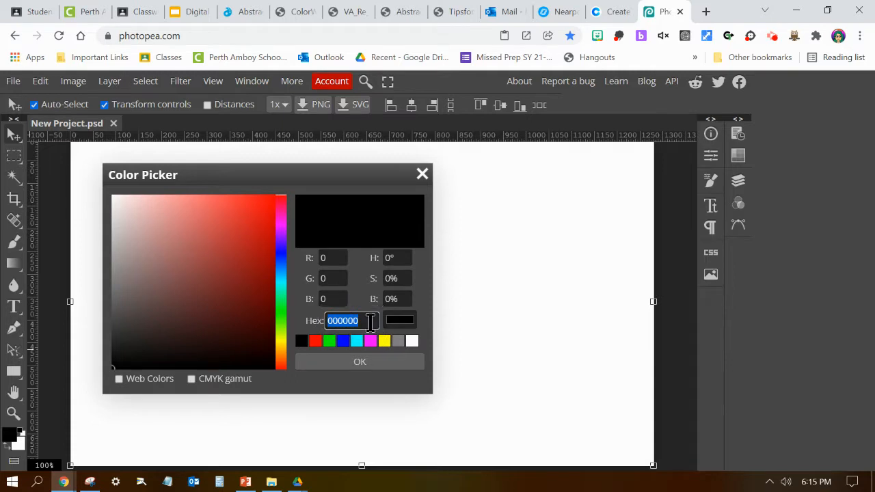
left_click(356, 321)
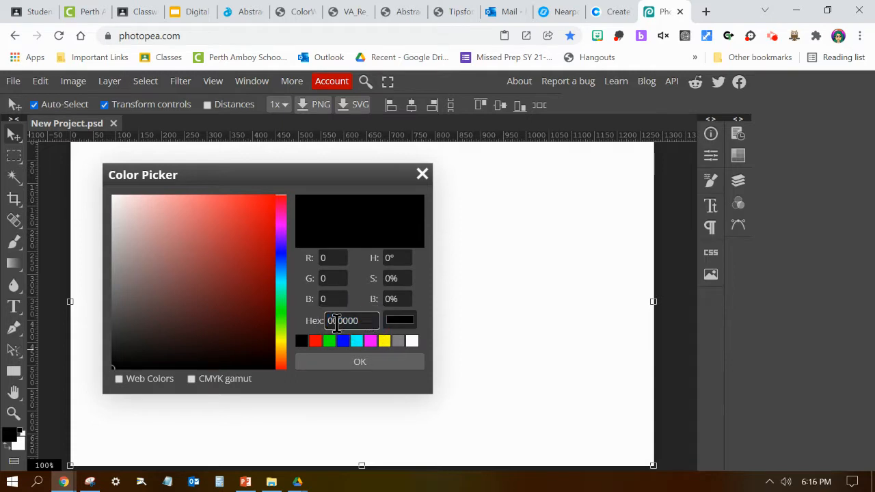
left_click(366, 323)
double_click(351, 321)
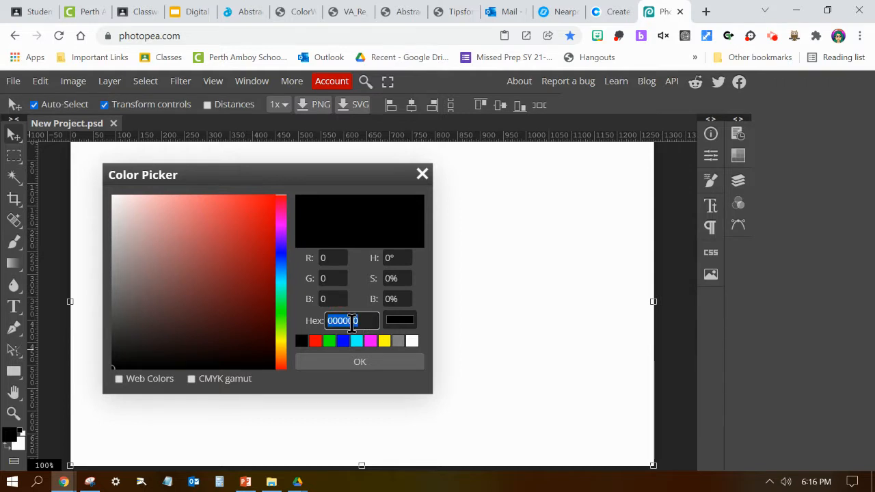
key("BackSpace")
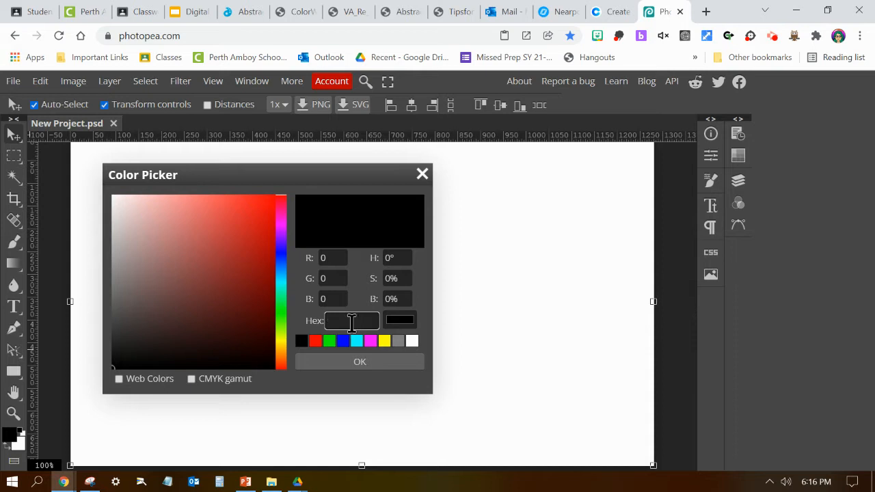
left_click(351, 322)
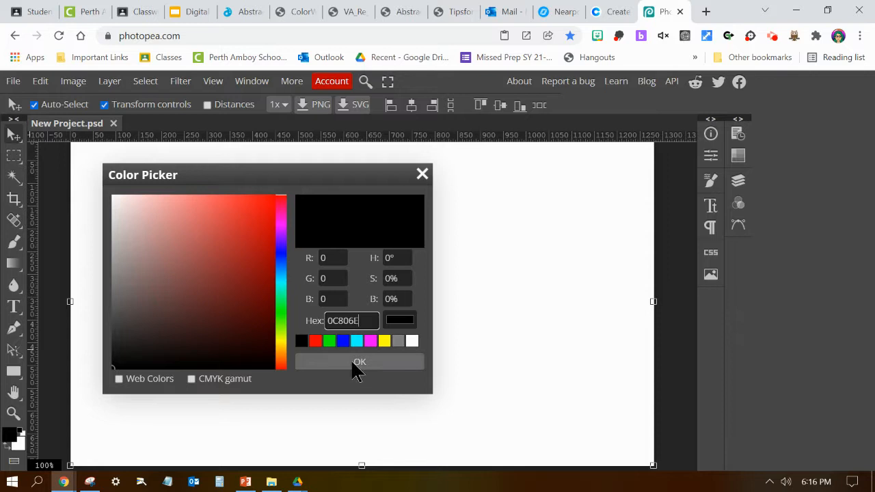
left_click(342, 387)
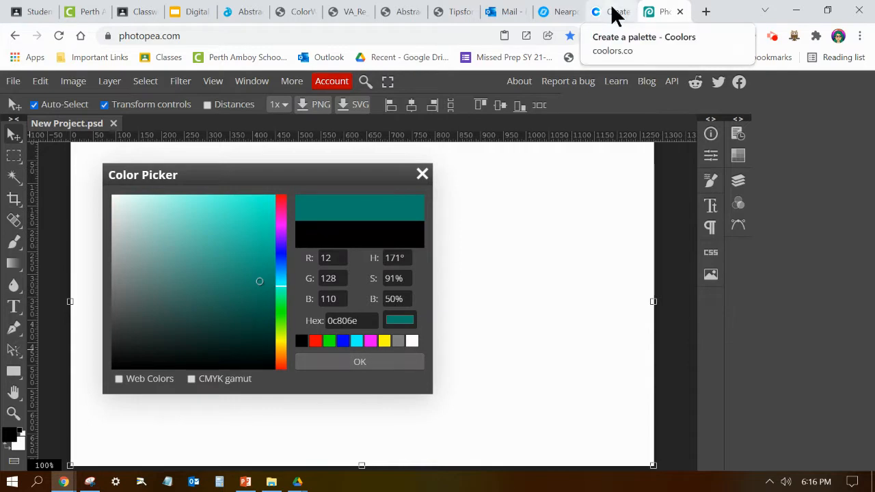
left_click(361, 359)
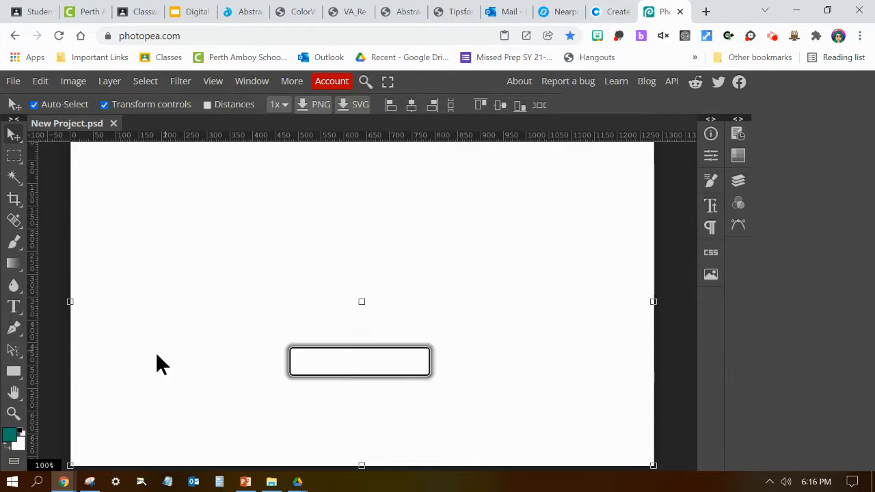
Step: Paint overlapping, looping freehand lines across the whole canvas with the size 15 Brush, running them off the canvas edges
left_click(14, 241)
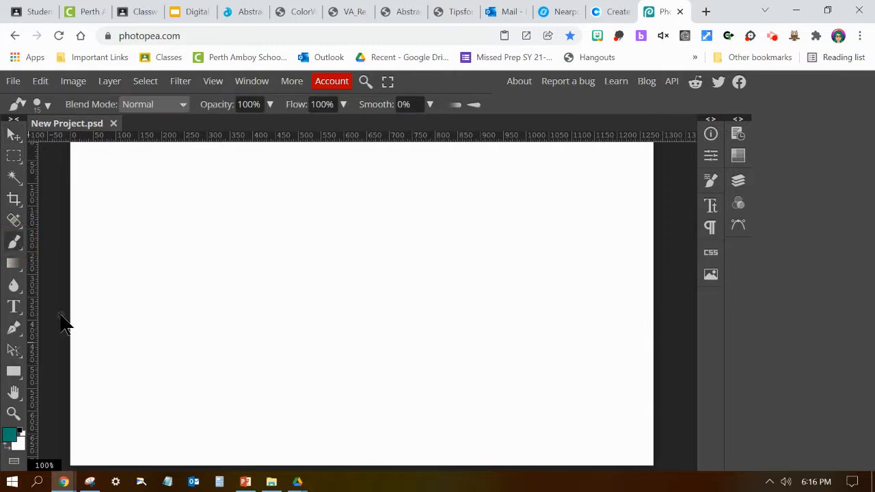
mouse_move(73, 313)
left_mouse_down()
mouse_move(264, 197)
mouse_move(229, 185)
mouse_move(192, 296)
mouse_move(197, 383)
mouse_move(153, 417)
mouse_move(103, 390)
mouse_move(127, 329)
mouse_move(395, 250)
mouse_move(512, 124)
mouse_move(439, 119)
mouse_move(403, 195)
mouse_move(403, 326)
mouse_move(330, 422)
mouse_move(287, 455)
mouse_move(243, 460)
mouse_move(251, 433)
mouse_move(325, 362)
mouse_move(670, 217)
mouse_move(676, 176)
mouse_move(559, 261)
mouse_move(517, 474)
mouse_move(428, 460)
mouse_move(457, 422)
mouse_move(587, 371)
mouse_move(662, 353)
mouse_move(702, 322)
left_mouse_up()
mouse_move(48, 236)
left_mouse_down()
mouse_move(89, 194)
mouse_move(137, 119)
left_mouse_up()
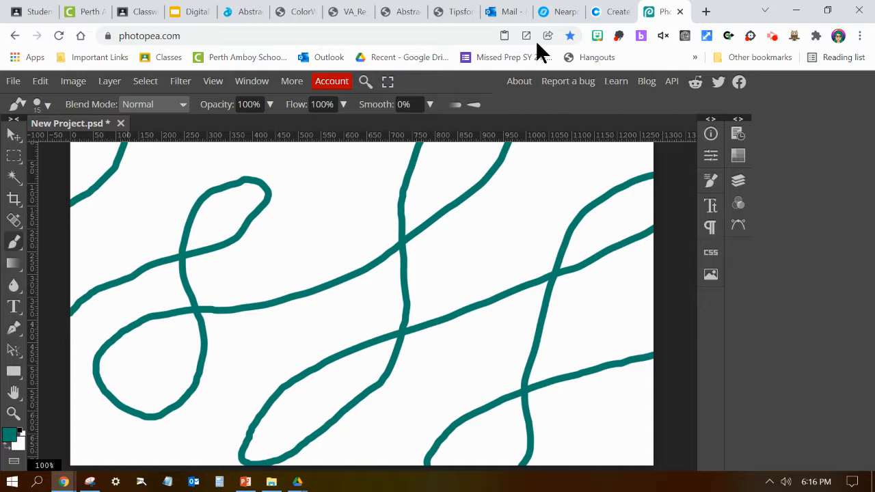
Step: Switch to Coolors, copy the 093C40 swatch's hex code, and change that swatch to its darker shade 052224
left_click(614, 11)
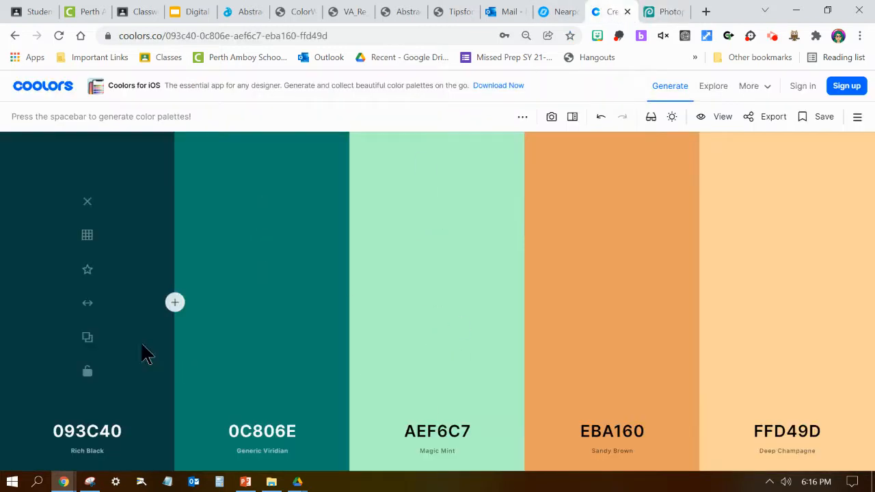
left_click(87, 337)
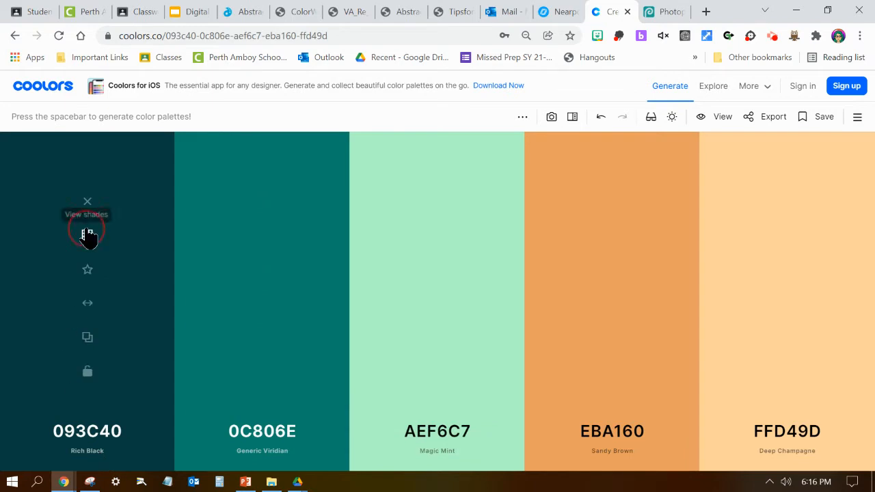
left_click(86, 235)
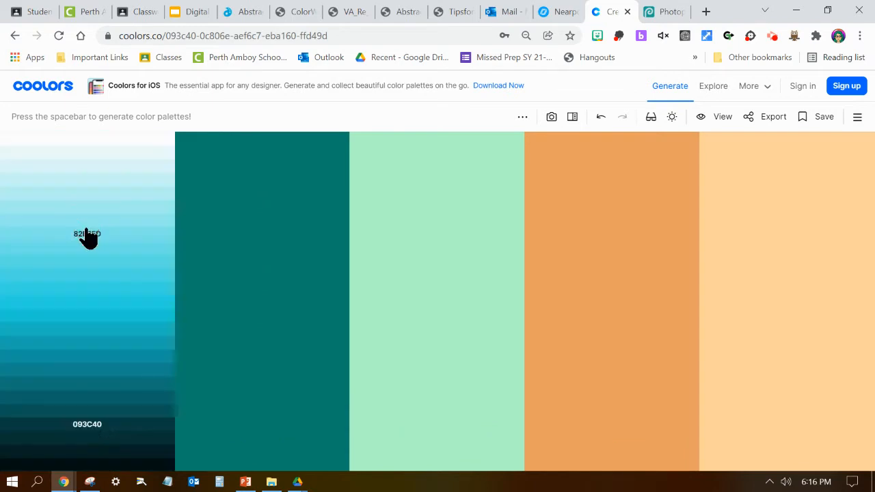
left_click(98, 465)
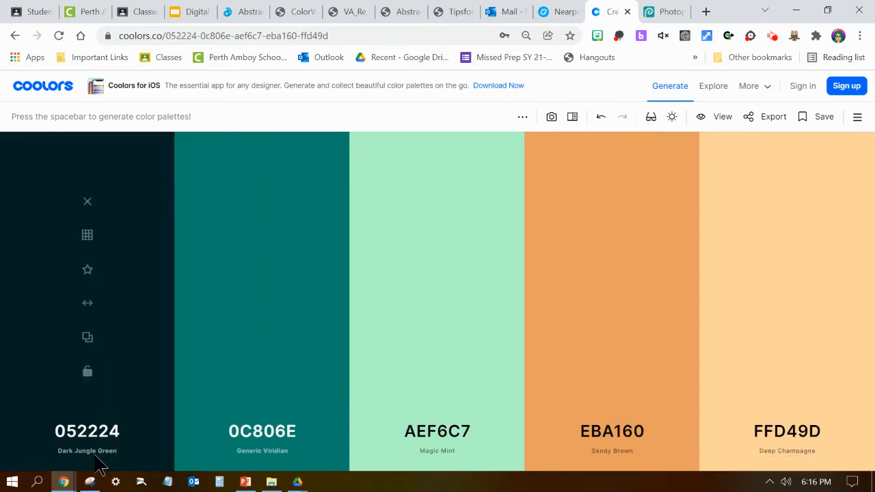
Step: Switch to Photopea, try filling the canvas's upper-left corner region with the Paint Bucket Tool, and undo the fill
left_click(661, 12)
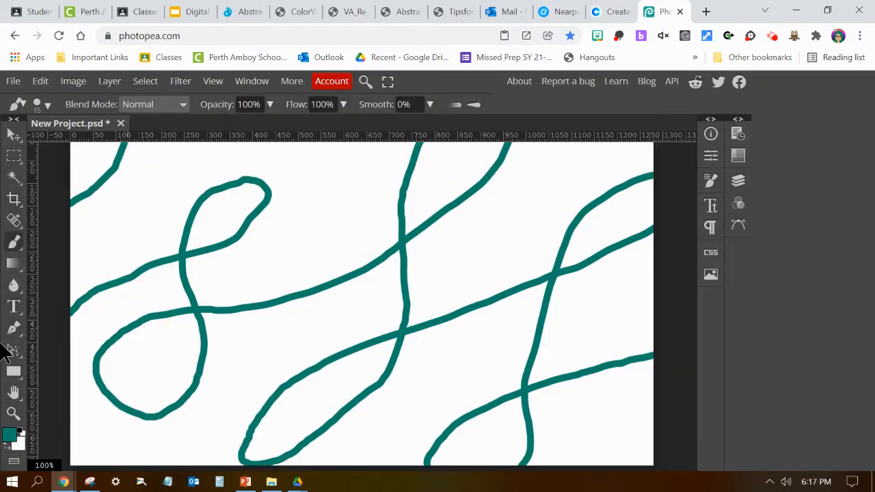
right_click(8, 266)
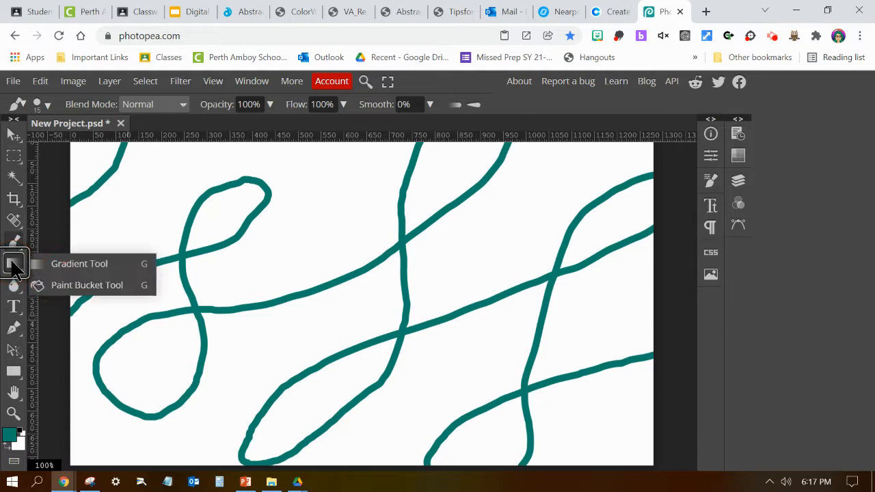
left_click(54, 284)
left_click(82, 165)
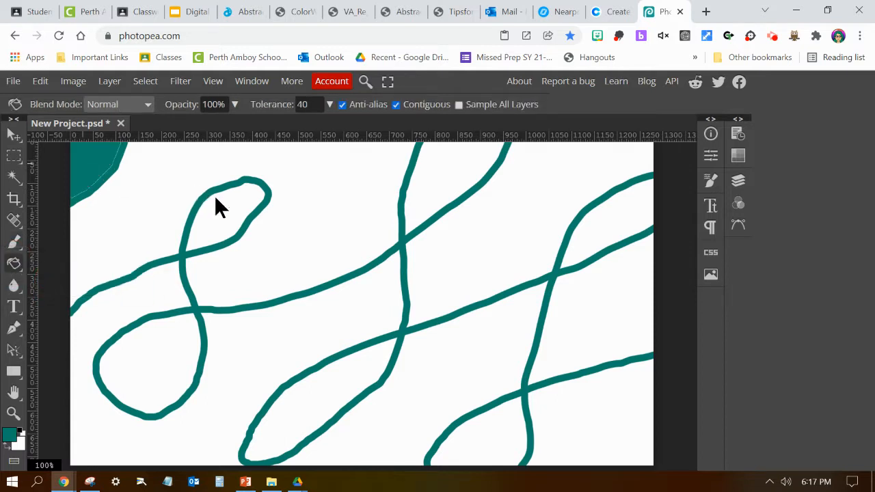
key("ctrl+z")
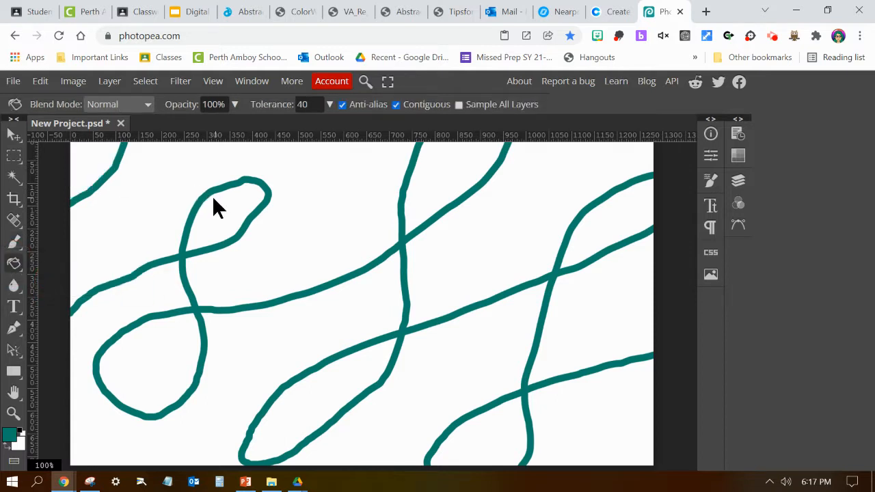
Step: Set the foreground color to the dark teal hex value copied from the Coolors palette
left_click(11, 436)
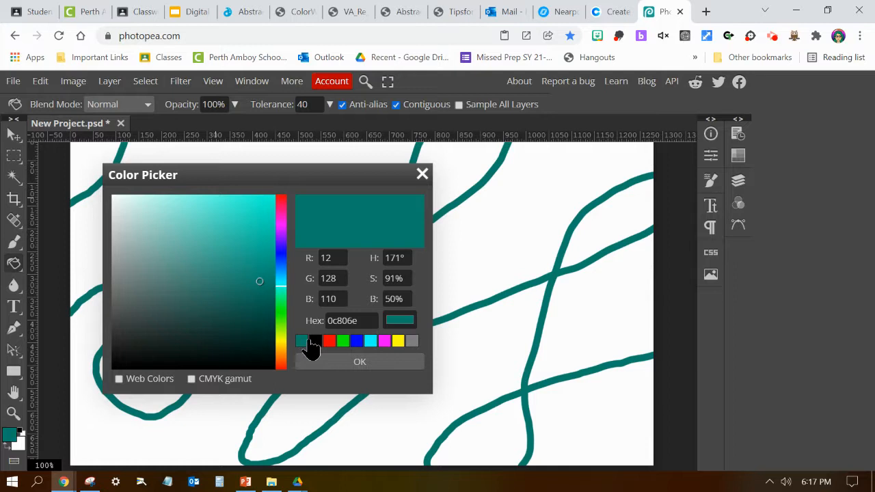
left_click(338, 321)
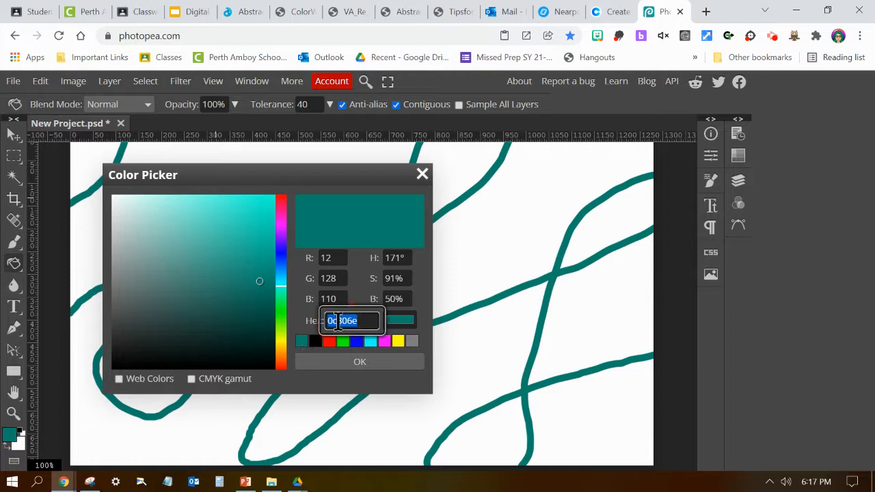
key("BackSpace")
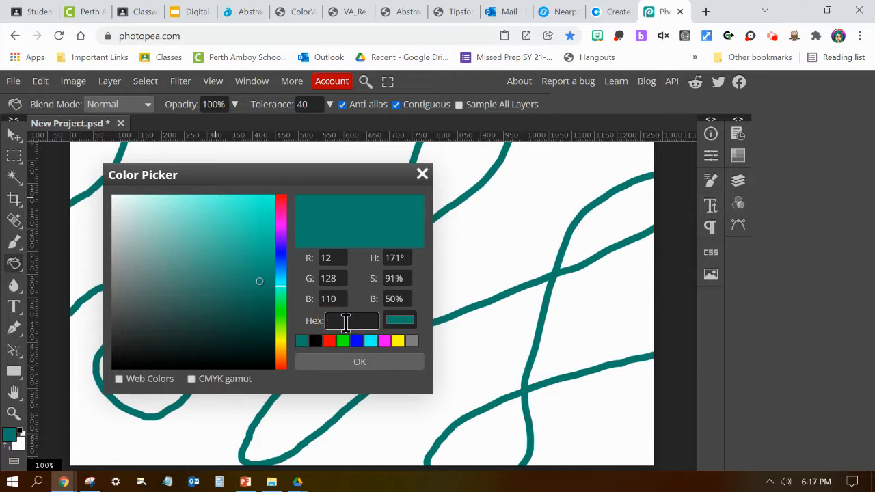
left_click(345, 354)
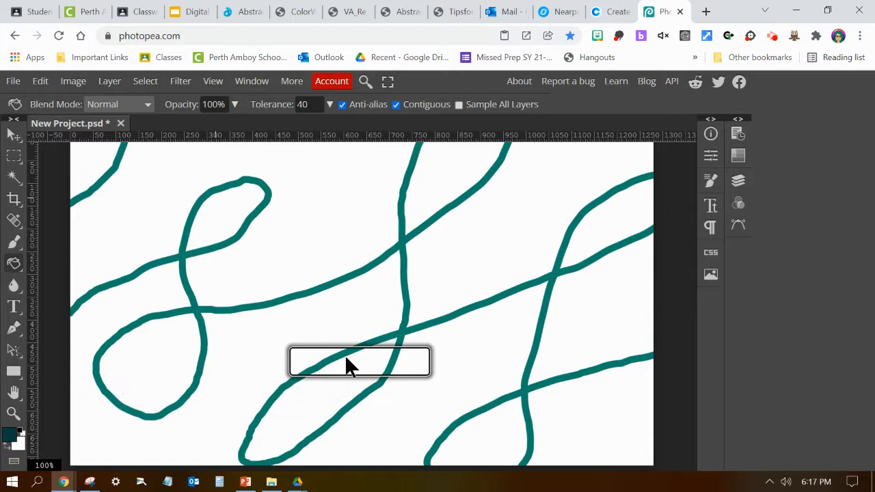
Step: Try filling the canvas's upper-left corner region and the large region beside it at tolerance 40, undoing each fill
left_click(76, 161)
key("ctrl+z")
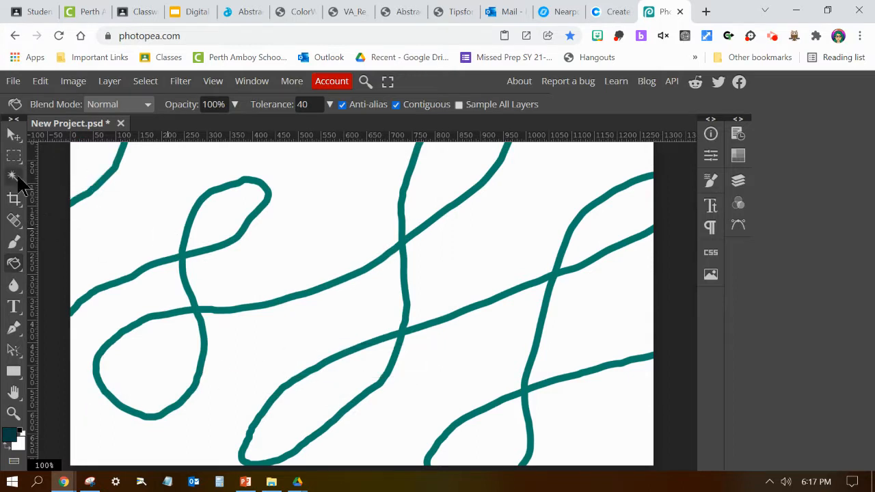
left_click(124, 236)
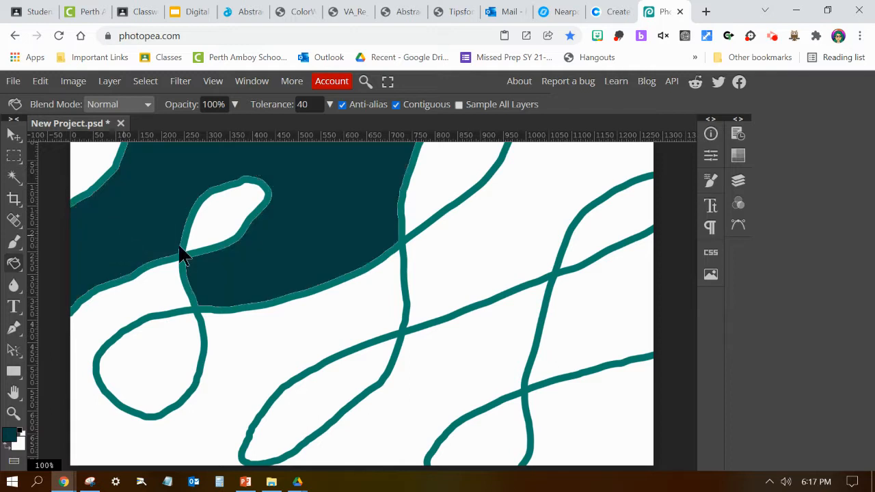
key("ctrl+z")
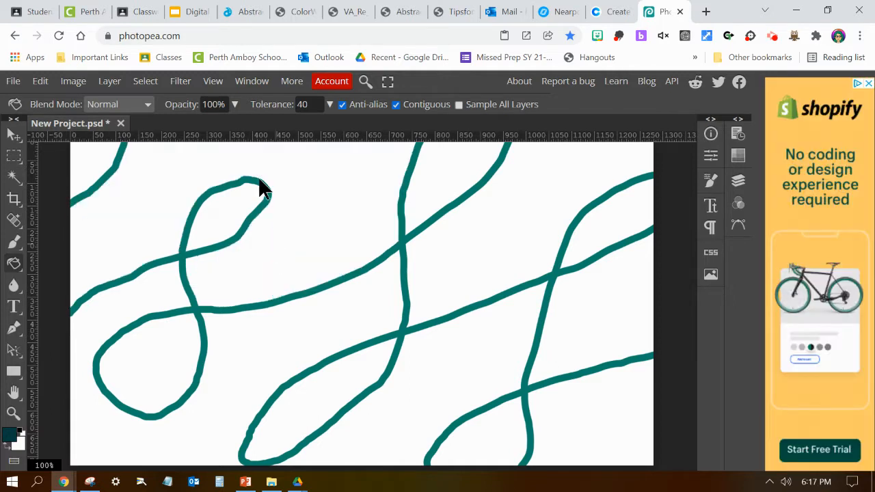
Step: Try filling the small upper loop with the Paint Bucket tolerance set to 0, and undo the fill
double_click(313, 103)
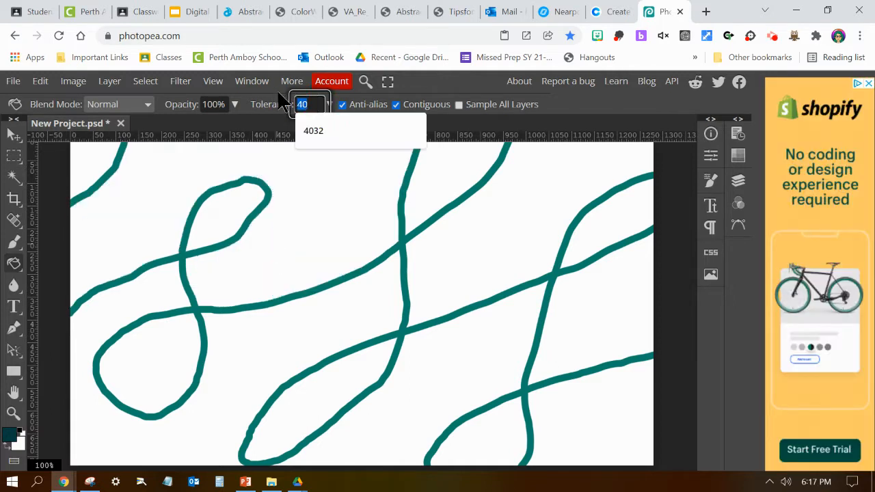
type("0")
left_click(212, 218)
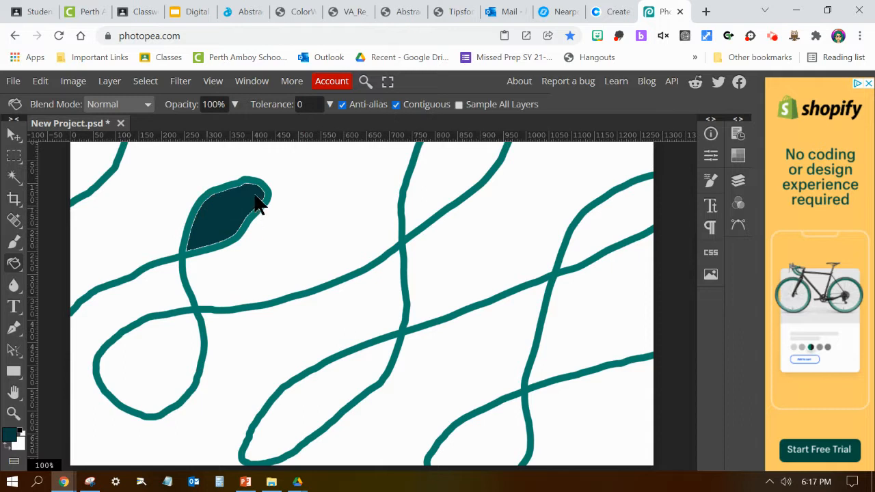
key("ctrl+z")
Step: Set the Paint Bucket tolerance to 100 and fill the canvas's upper-left corner region with dark teal
left_click(307, 104)
type("1")
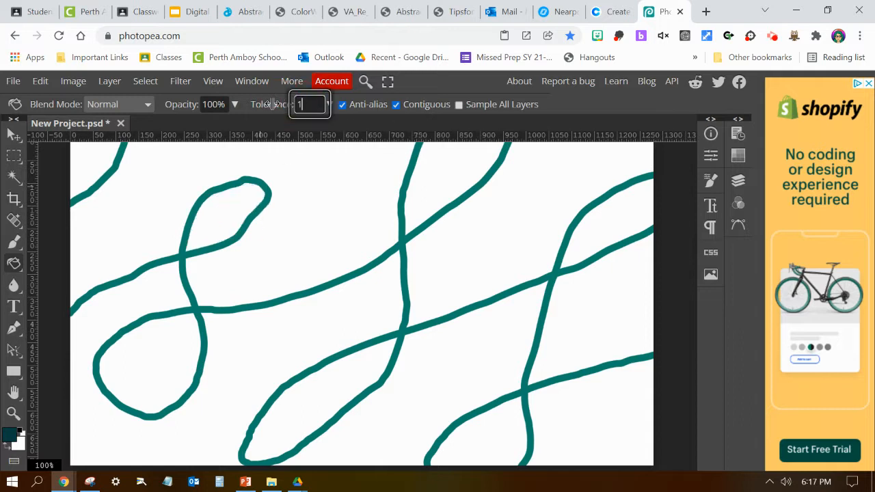
type("00")
left_click(97, 154)
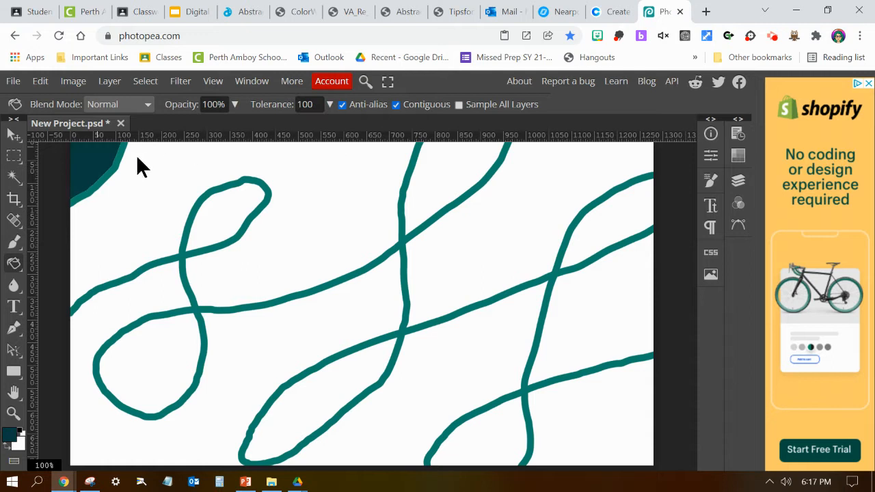
Step: Try filling the large region at the canvas's center at tolerance 100, check its edges at 400% zoom, and undo the fill
key("ctrl+plus")
key("ctrl+plus")
key("ctrl+plus")
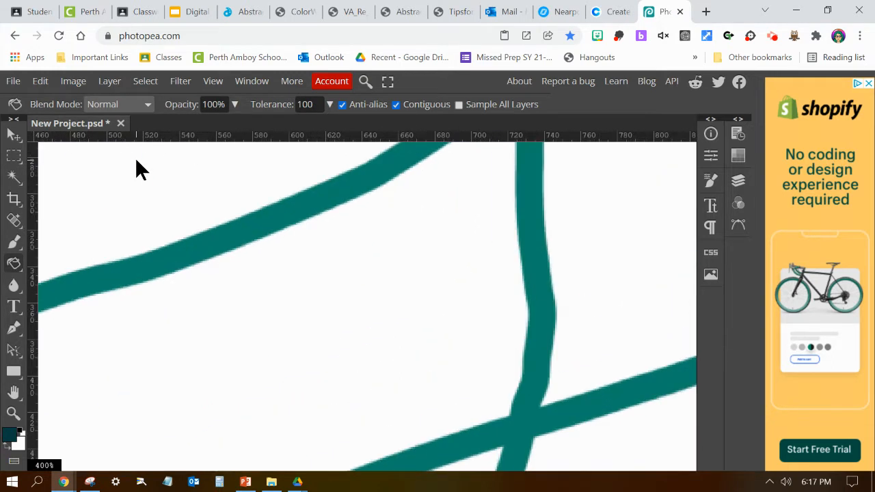
left_click(166, 298)
key("space")
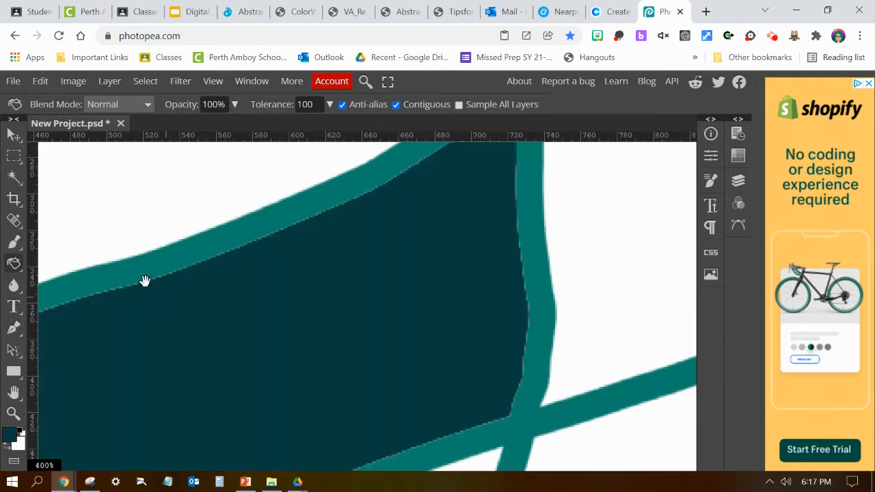
left_click_drag(146, 281, 729, 456)
key("ctrl+z")
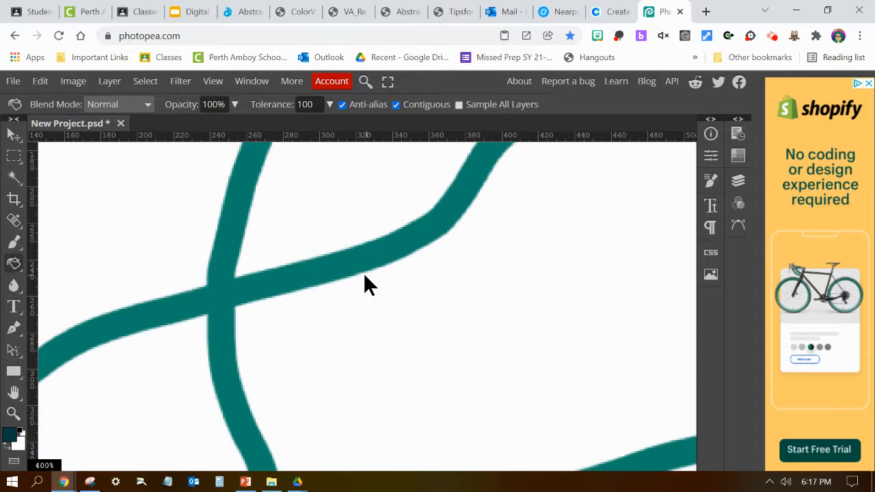
Step: Undo the corner fill, try refilling the upper-left corner region at tolerance 0, and undo that fill too
key("space")
left_click_drag(137, 206, 619, 412)
left_click_drag(456, 245, 366, 381)
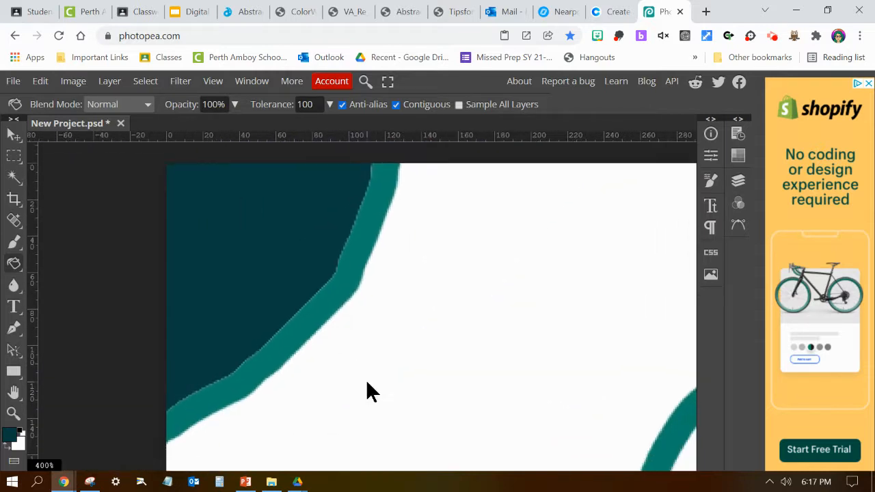
key("ctrl+z")
left_click_drag(329, 104, 241, 131)
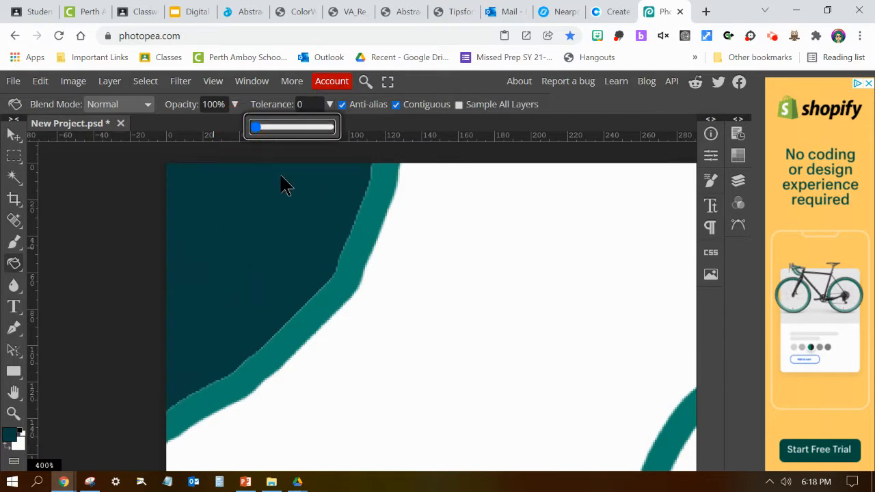
left_click(299, 206)
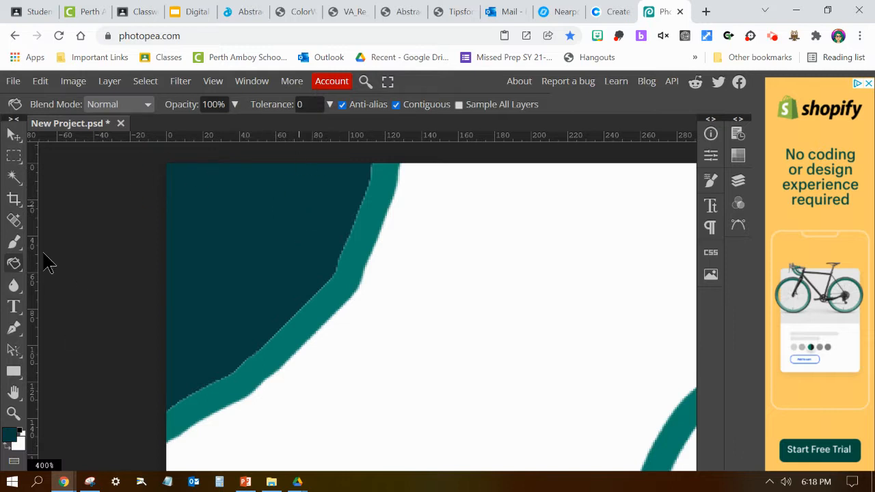
key("ctrl+z")
left_click(242, 221)
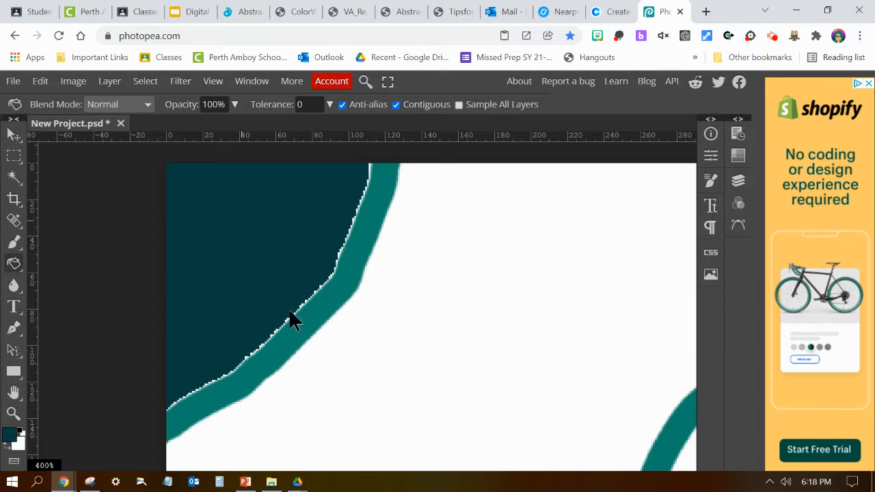
key("ctrl+z")
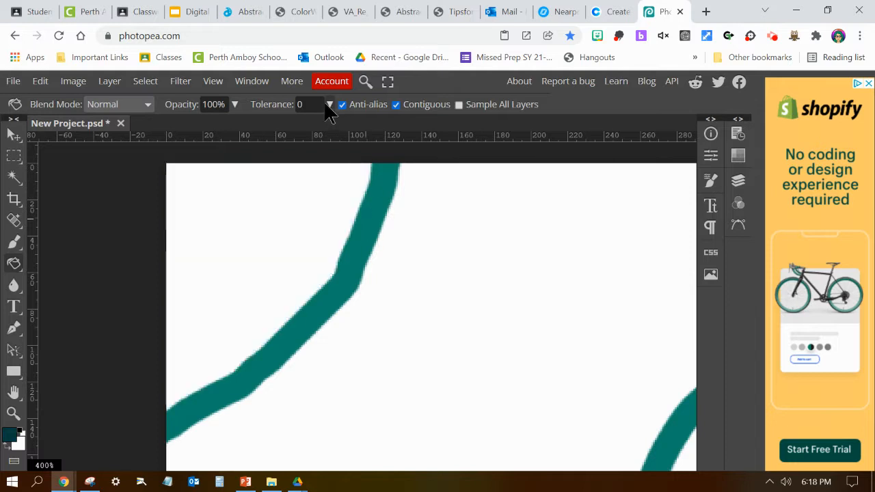
Step: Try filling the upper-left corner region with the tolerance set to 64, and undo the fill
left_click(293, 101)
type("64")
left_click(293, 227)
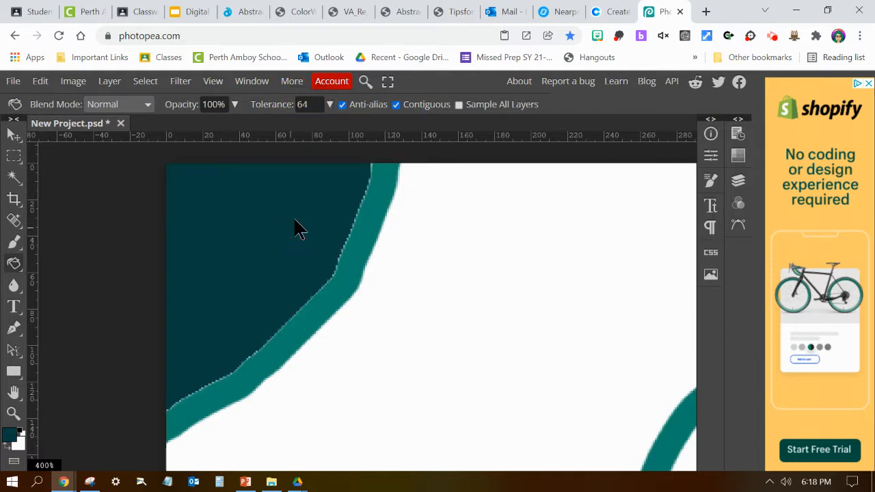
key("ctrl+z")
Step: Try filling the upper-left corner region at the maximum tolerance of 255, and undo the fill
left_click(330, 104)
left_click_drag(278, 128, 373, 151)
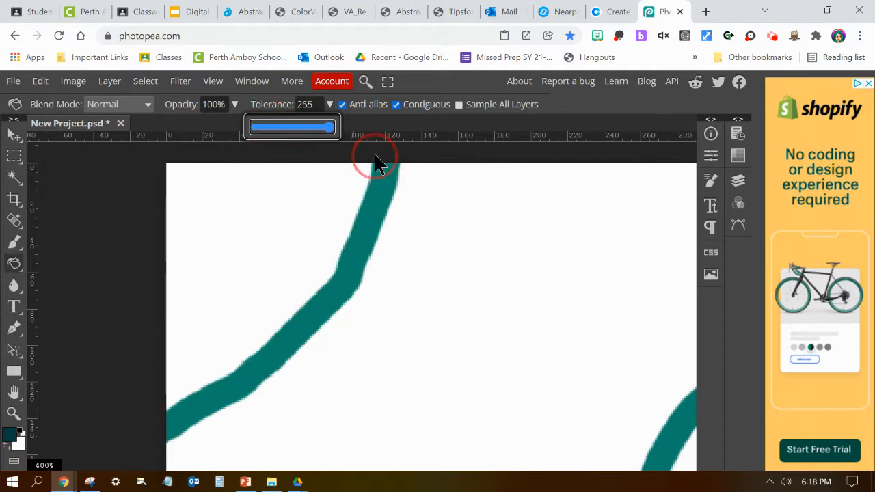
left_click(256, 186)
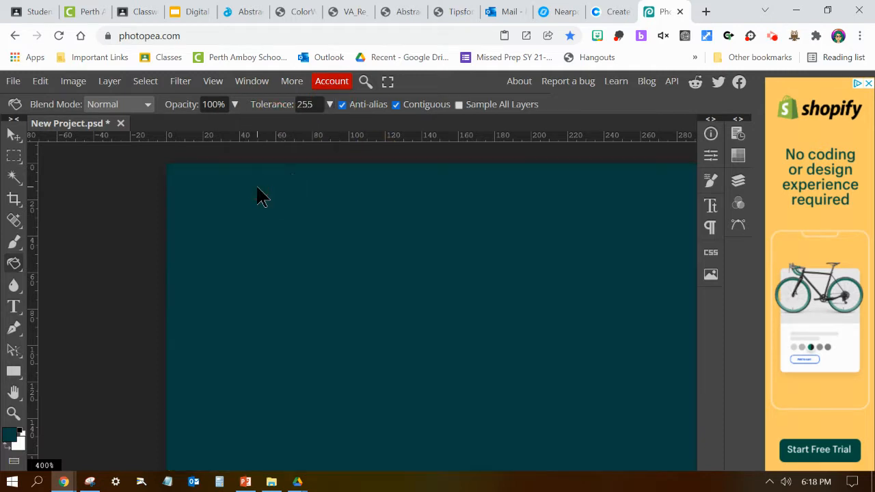
key("ctrl+z")
Step: Try filling the upper-left corner region with the tolerance lowered to 101, and undo the fill
left_click(329, 104)
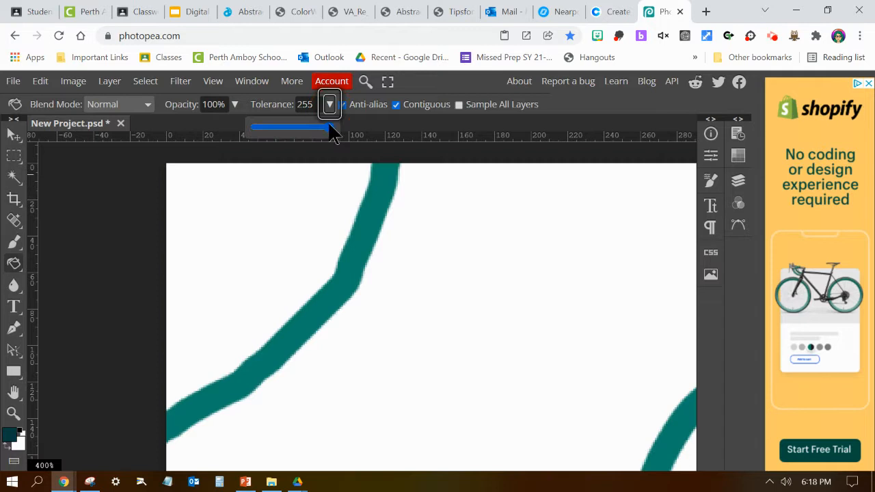
left_click_drag(331, 127, 288, 128)
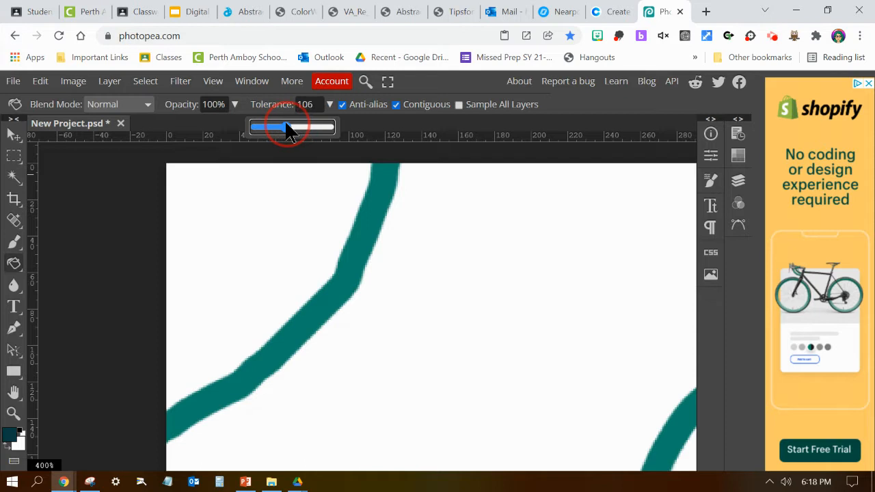
left_click_drag(289, 130, 289, 130)
left_click(267, 196)
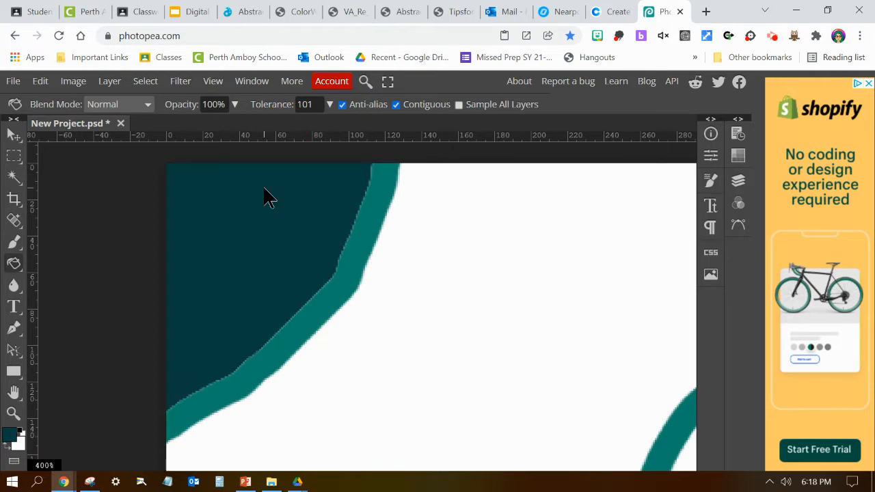
key("ctrl+z")
Step: Set the Paint Bucket tolerance to 105, test it on the corner region and the large region beside it, and undo both fills
left_click(311, 104)
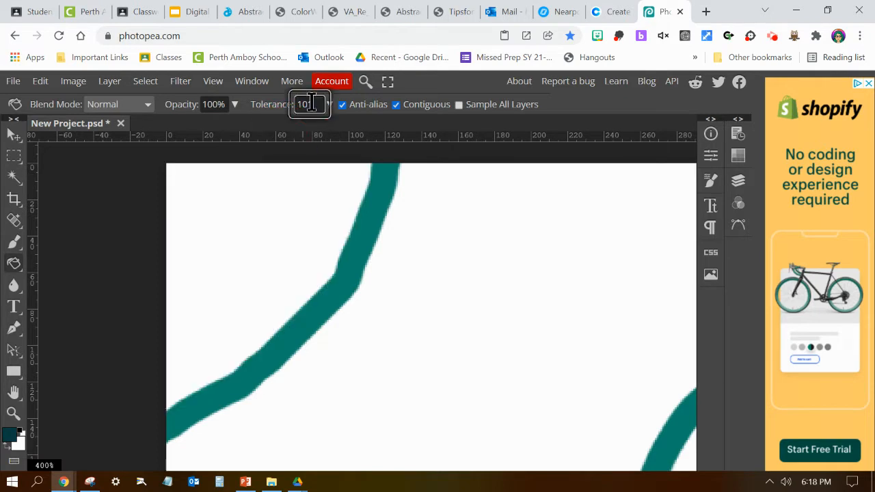
left_click(308, 186)
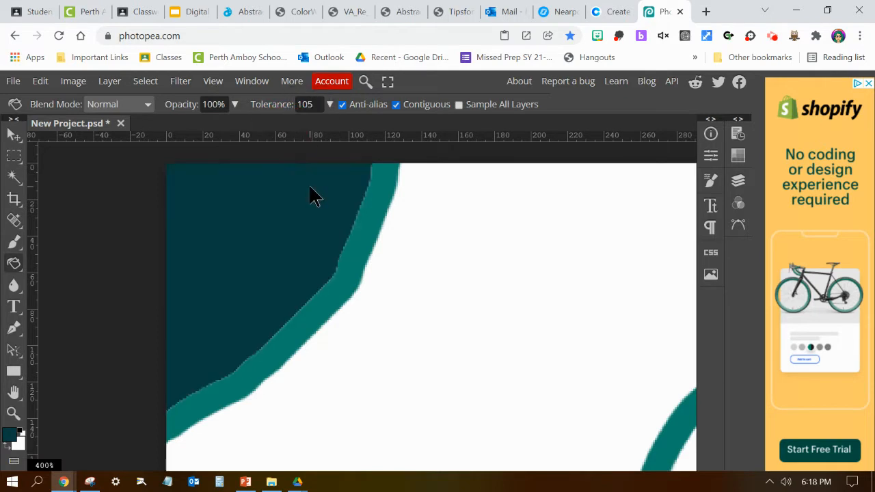
left_click(383, 296)
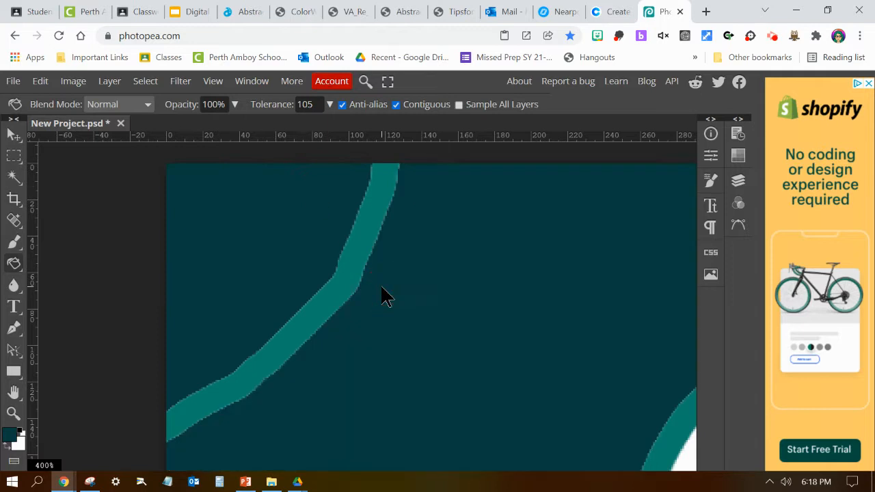
key("ctrl+z")
key("ctrl+z")
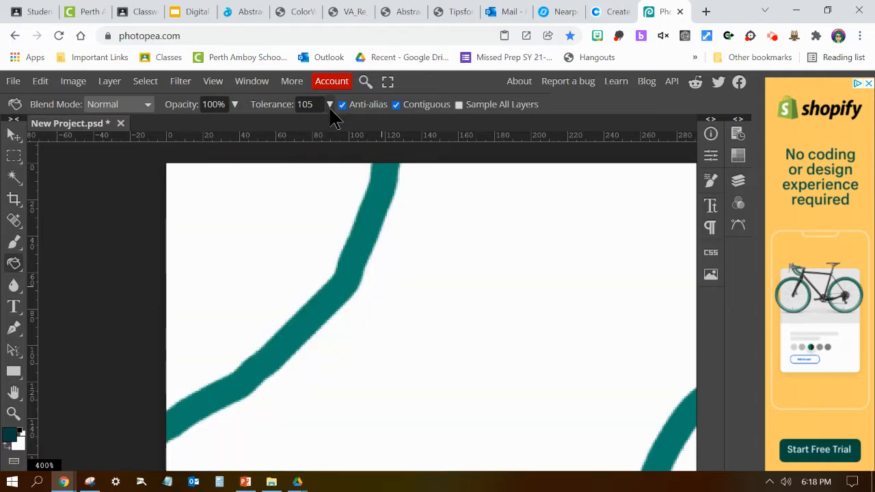
Step: Fill the upper-left corner, the wedge at the canvas's top edge, the long lower-middle loop and the right-edge region with dark teal
left_click(329, 106)
left_click(269, 173)
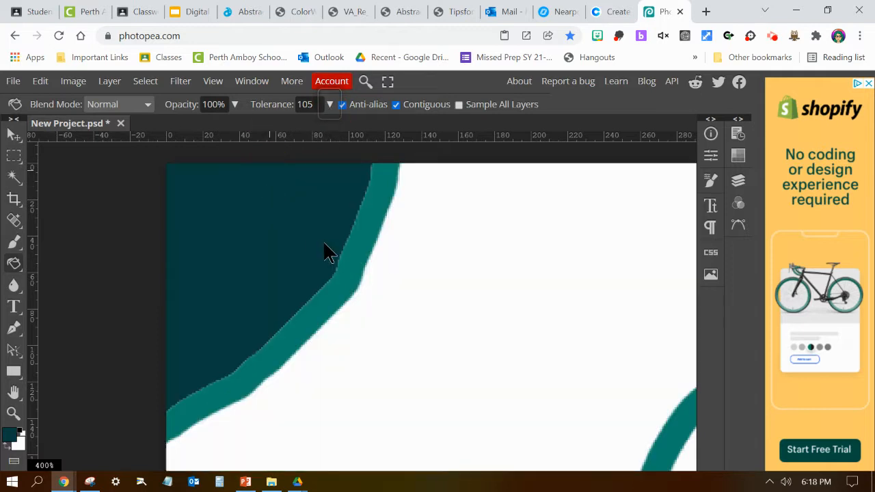
scroll(326, 253, "down", 2)
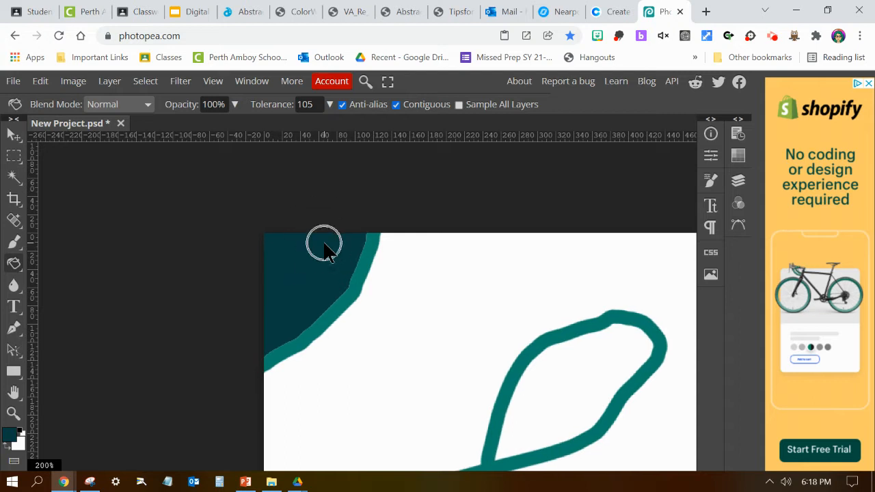
mouse_move(546, 314)
left_mouse_down()
mouse_move(417, 240)
mouse_move(311, 196)
mouse_move(308, 254)
mouse_move(389, 305)
mouse_move(327, 226)
left_mouse_up()
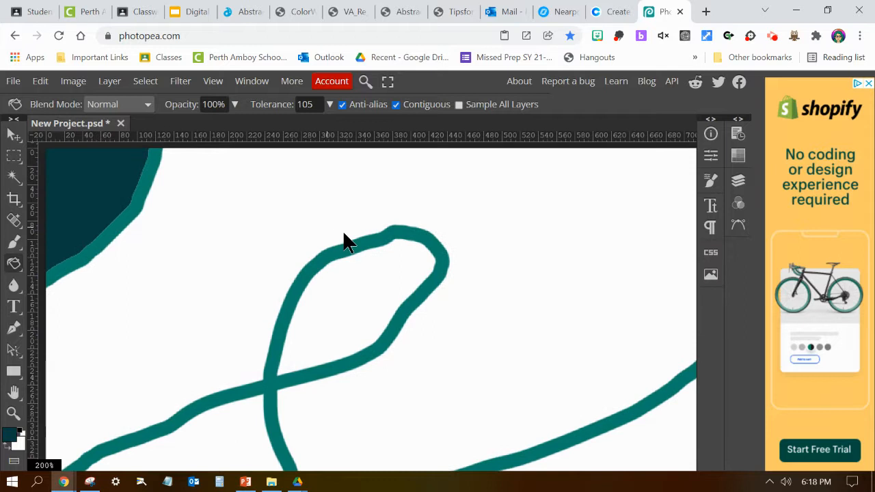
scroll(344, 241, "down", 3)
left_click(435, 172)
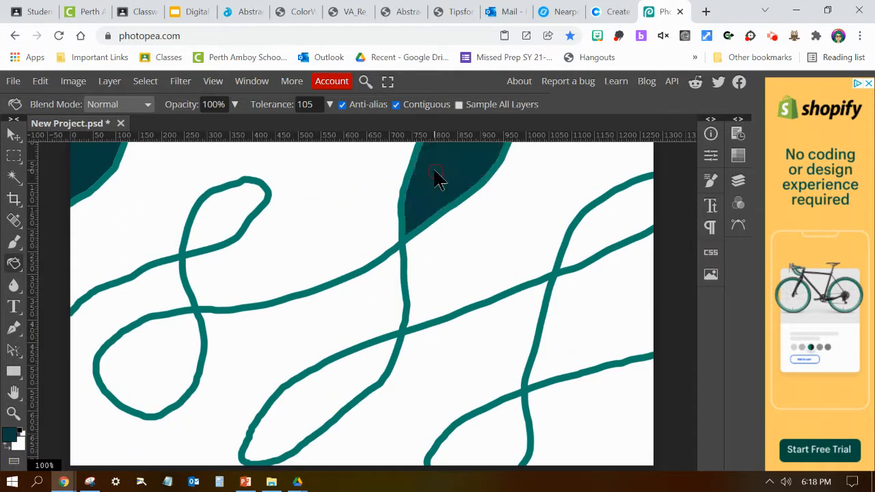
left_click(344, 374)
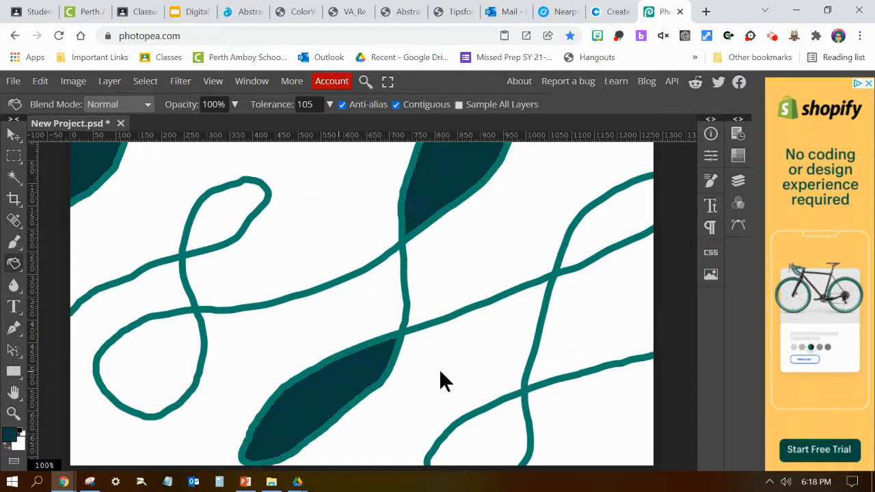
left_click(585, 346)
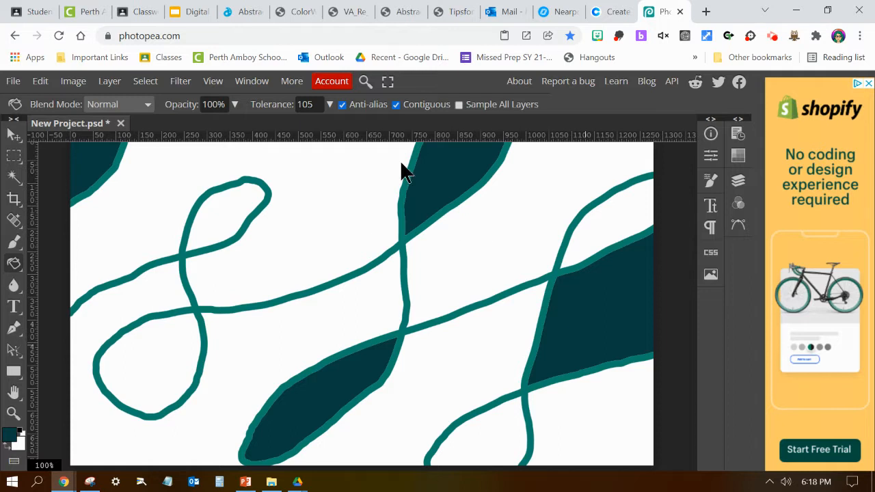
Step: Copy the Magic Mint hex AEF6C7 in Coolors, return to Photopea, and fill the round lower-left loop with dark teal
left_click(610, 10)
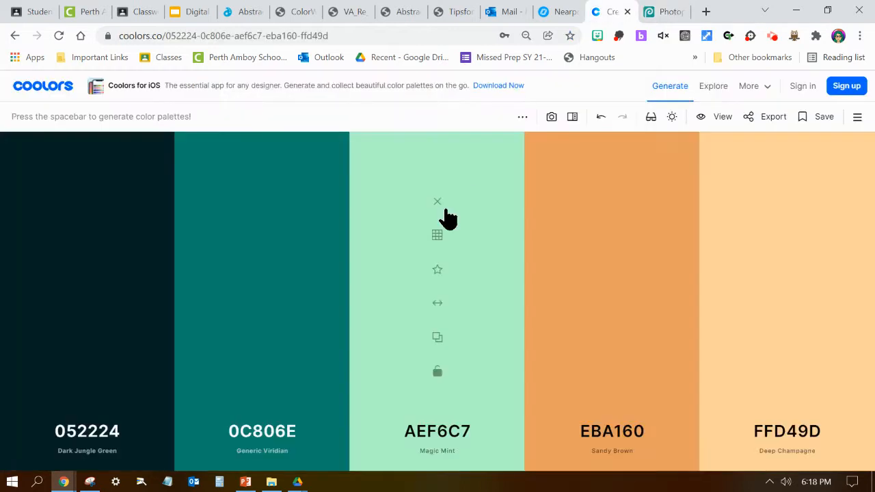
left_click(444, 340)
left_click(657, 10)
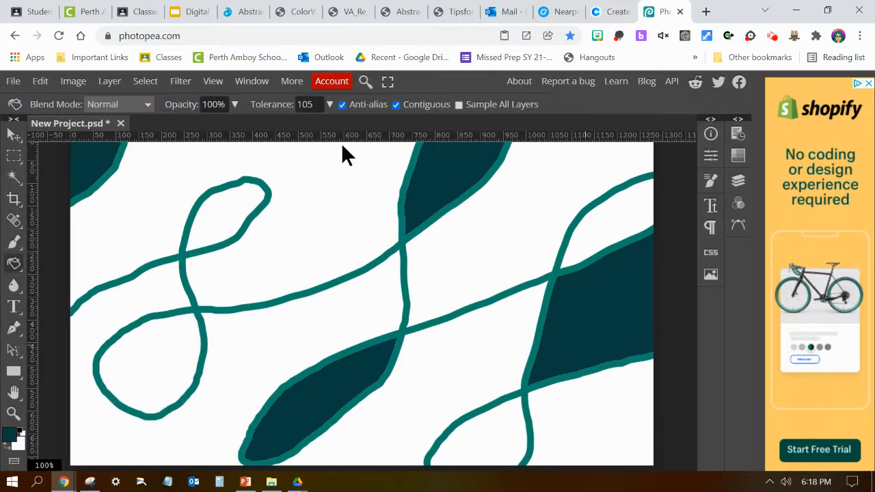
left_click(164, 330)
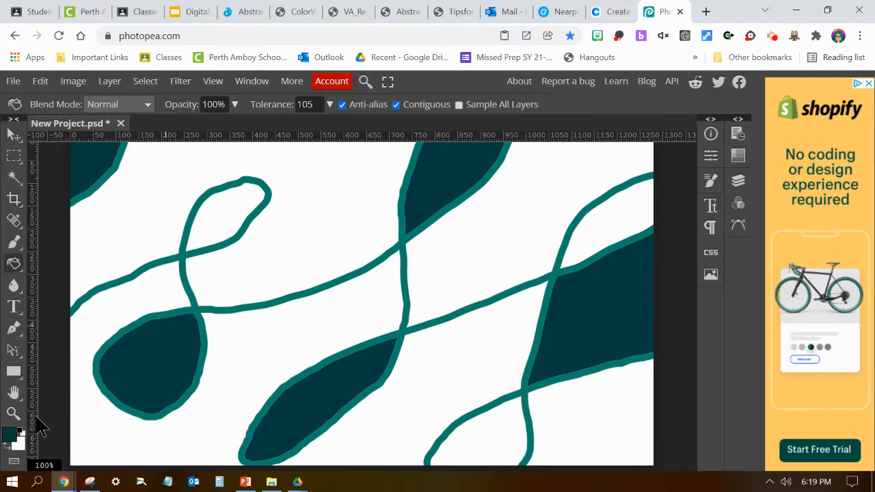
Step: Set the foreground color to the copied hex aef6c7
left_click(8, 437)
double_click(340, 321)
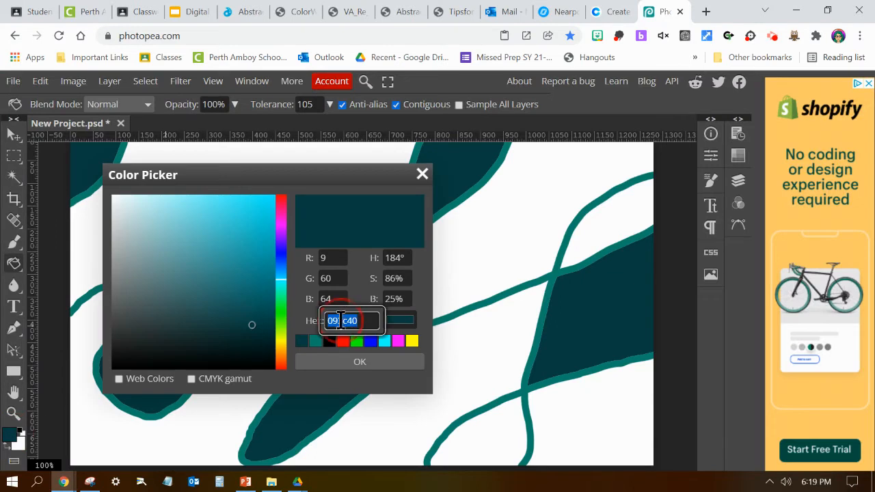
key("ctrl+v")
left_click(308, 384)
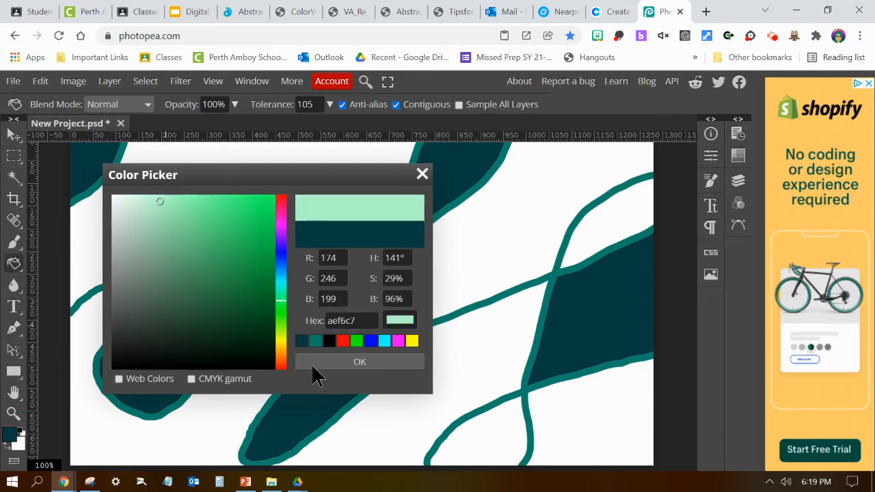
left_click(316, 367)
Step: Fill the large upper-left region, the lower-middle region, the band at the upper-right edge and the lower-right corner with mint
left_click(207, 267)
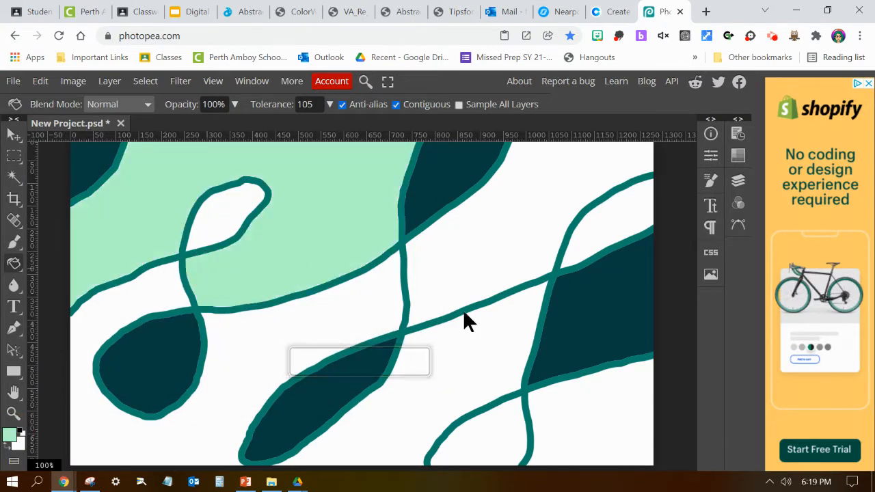
scroll(468, 329, "down", 3)
left_click(417, 276)
scroll(422, 287, "up", 3)
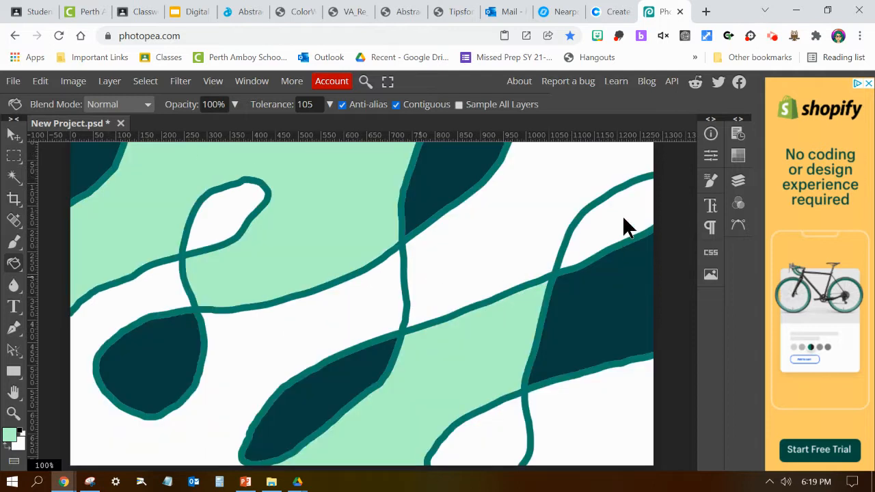
left_click(624, 219)
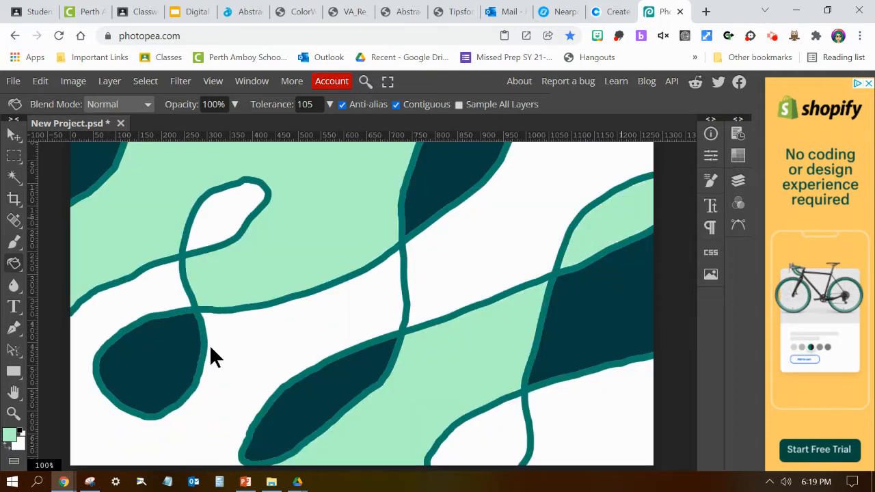
left_click(551, 431)
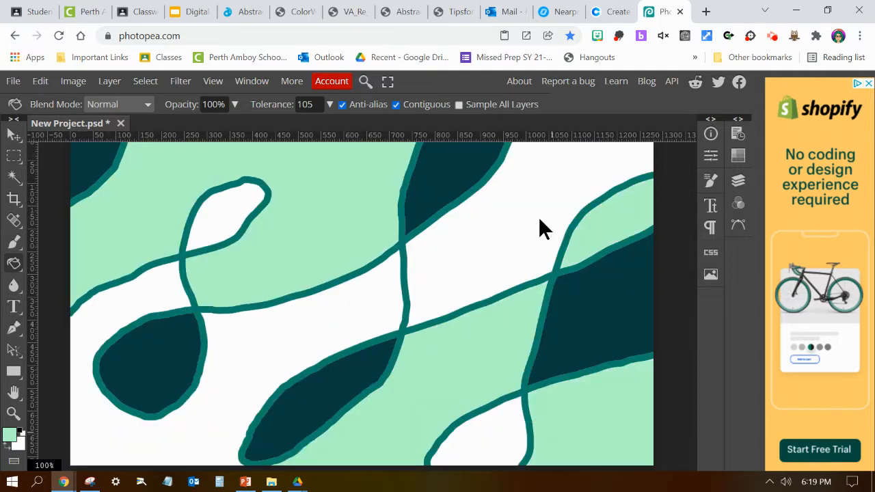
Step: Switch to Coolors and copy the hex code of the Sandy Brown swatch, EBA160
left_click(618, 9)
mouse_move(640, 240)
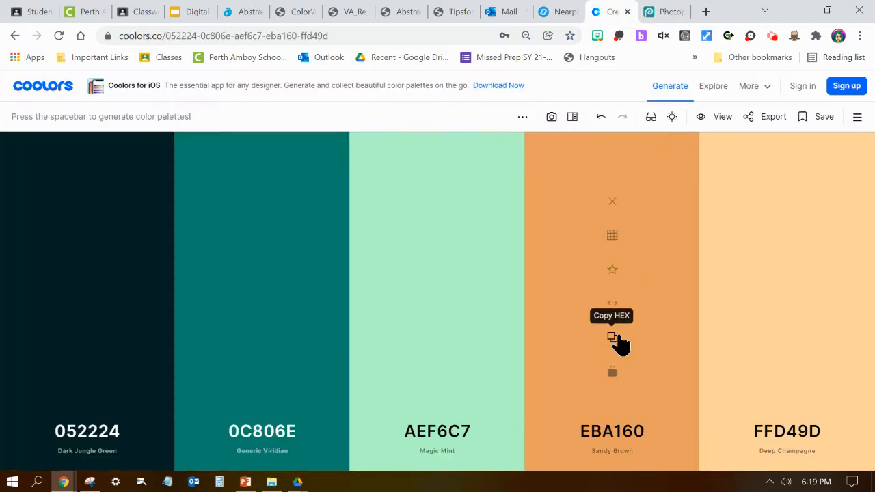
left_click(613, 337)
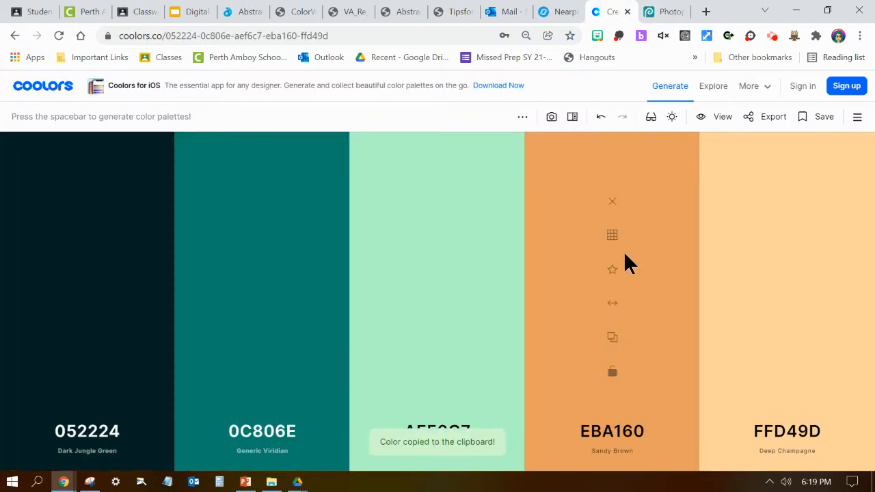
Step: Change the Sandy Brown swatch to the darker shade E47E25, and switch it to the lighter shade EDA96E
left_click(613, 236)
left_click(611, 302)
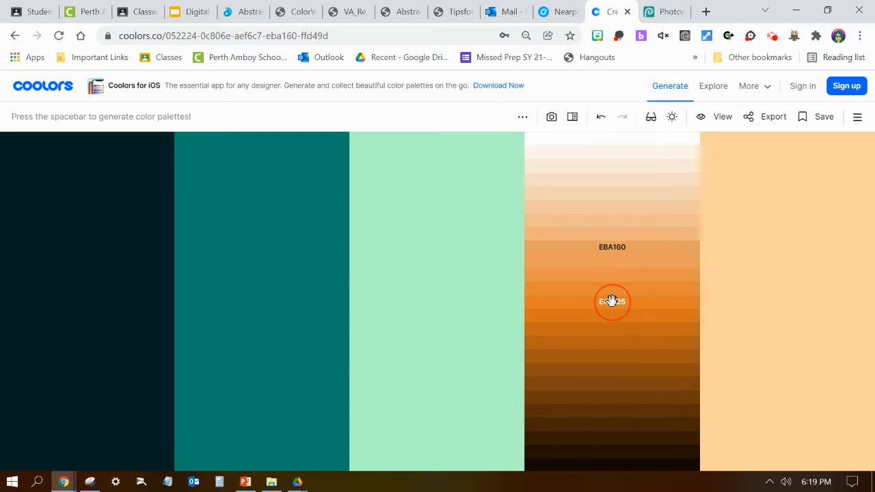
left_click(611, 236)
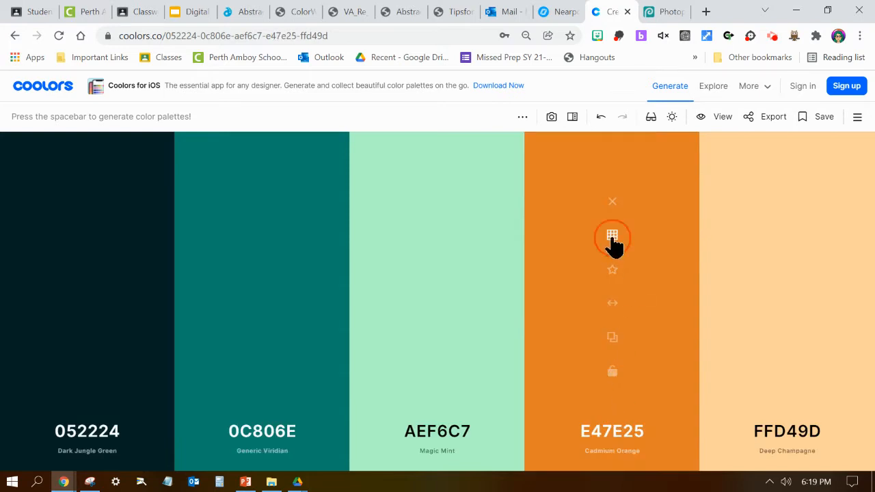
left_click(617, 249)
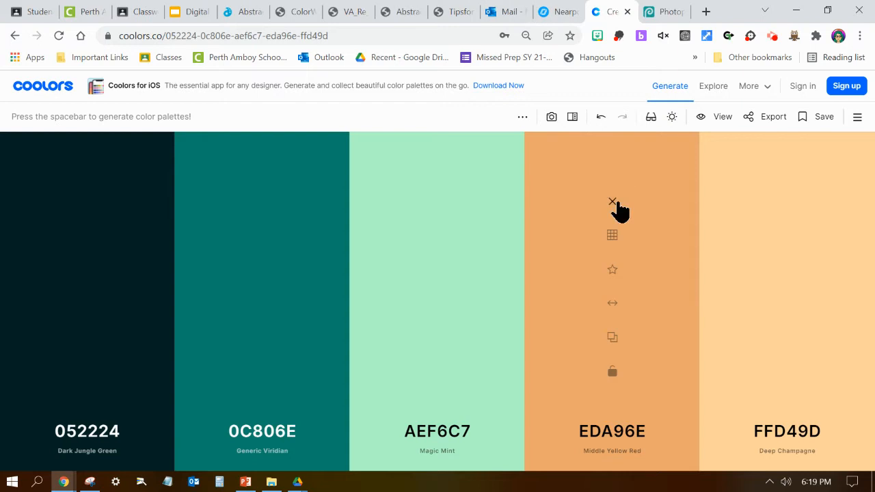
Step: Return to Photopea and undo the mint fill of the small upper-left loop
left_click(656, 10)
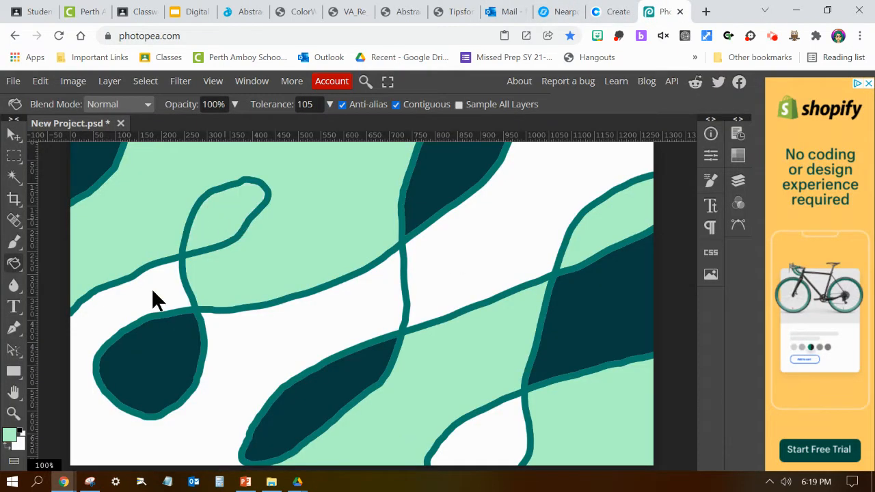
key("ctrl+z")
Step: Set the foreground color to the copied hex eba160 and fill the large lower-left region around the dark teal loops
left_click(9, 435)
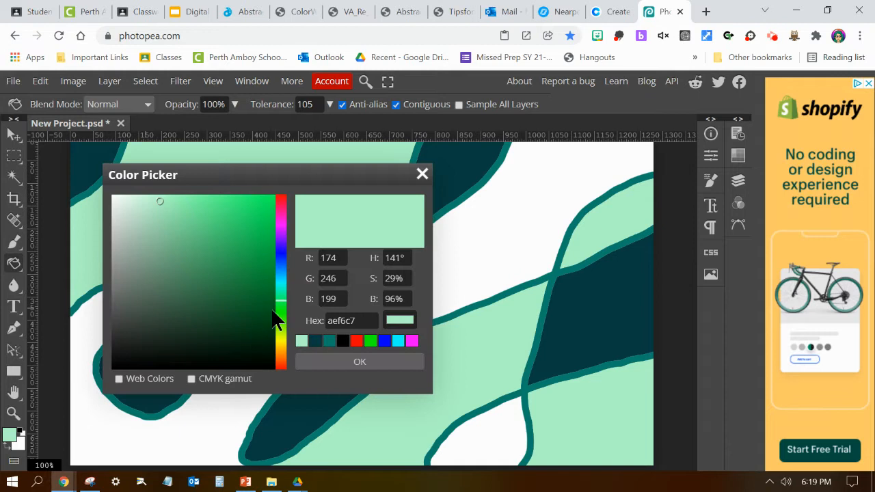
double_click(346, 321)
key("ctrl+v")
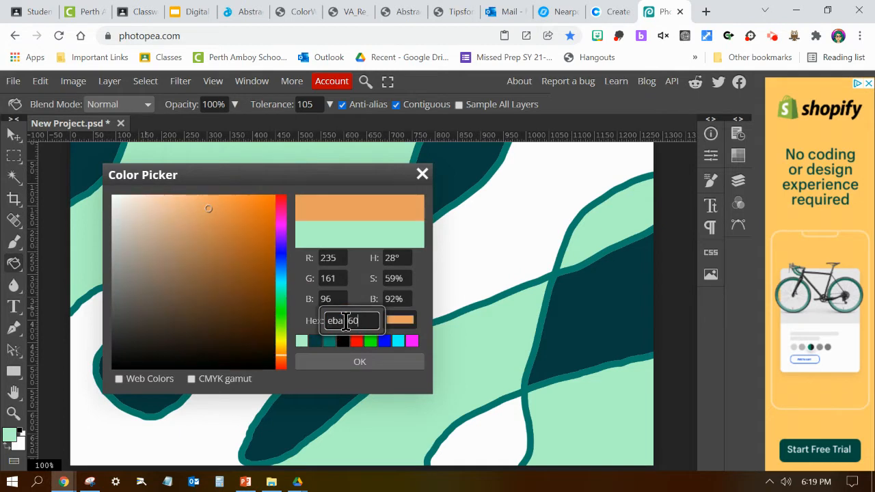
left_click(355, 366)
left_click(266, 351)
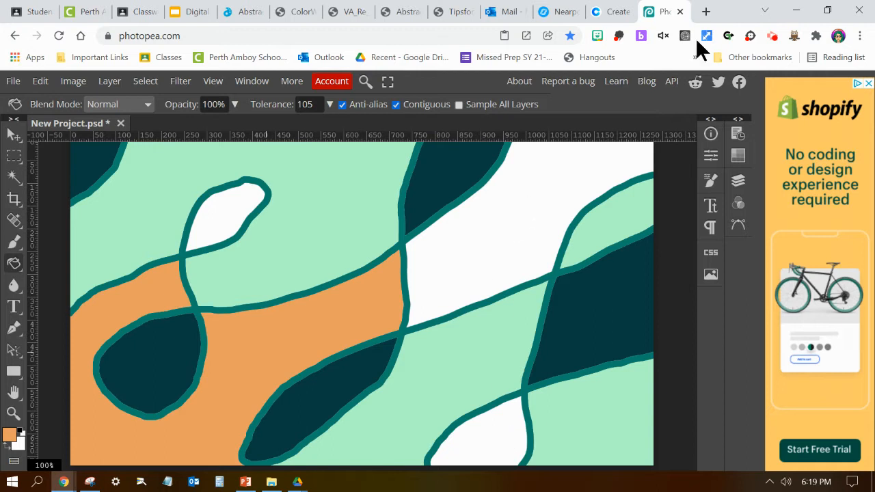
Step: Copy the Deep Champagne hex FFD49D in Coolors and set it as the foreground color in Photopea
left_click(615, 11)
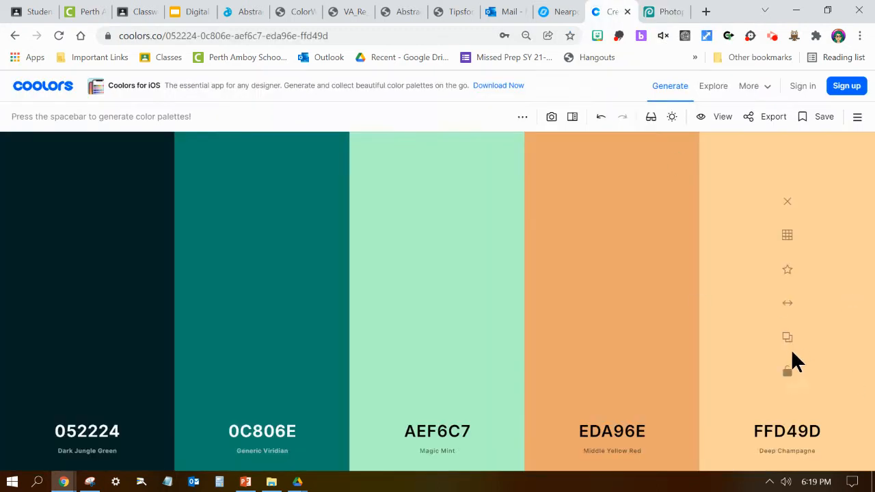
left_click(789, 345)
left_click(658, 11)
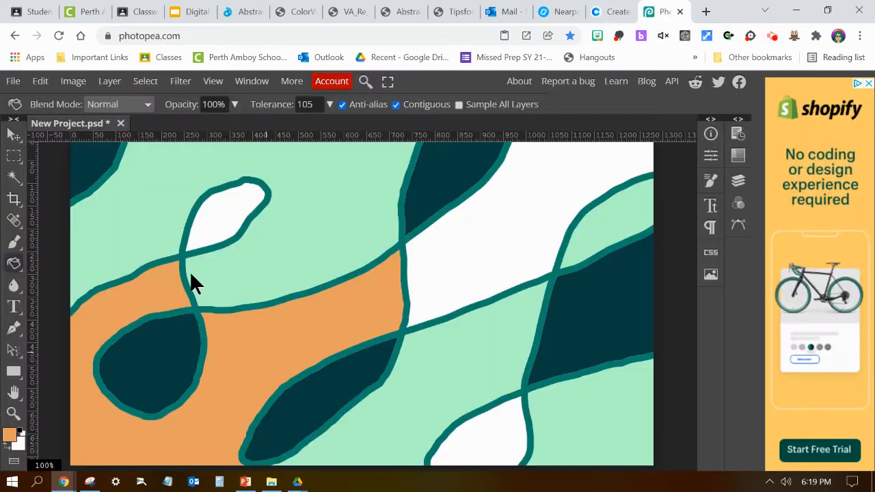
left_click(9, 435)
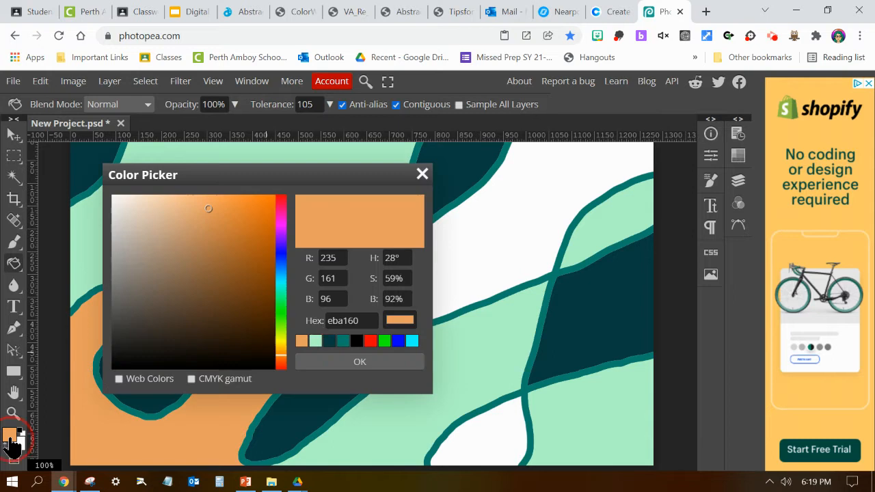
double_click(347, 323)
key("ctrl+v")
left_click(403, 362)
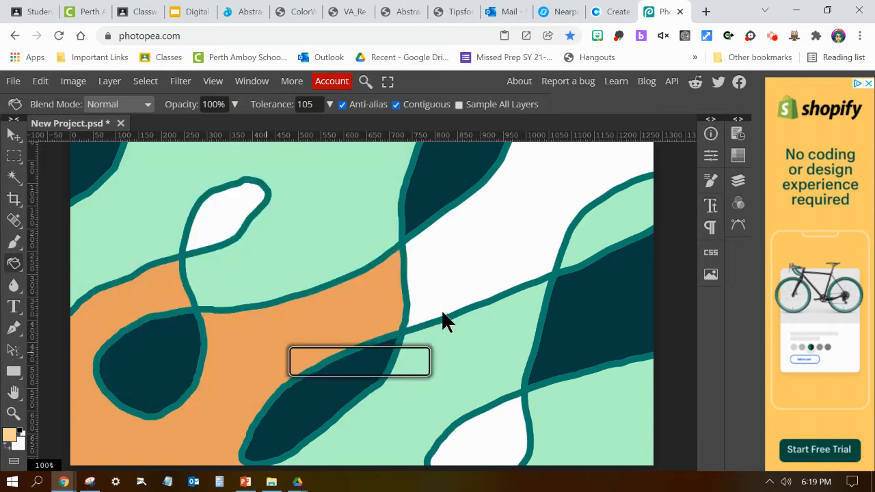
Step: Fill the large upper-right region, the small upper-left loop and the white shape at the canvas's bottom edge with the light champagne color
left_click(445, 304)
left_click(219, 214)
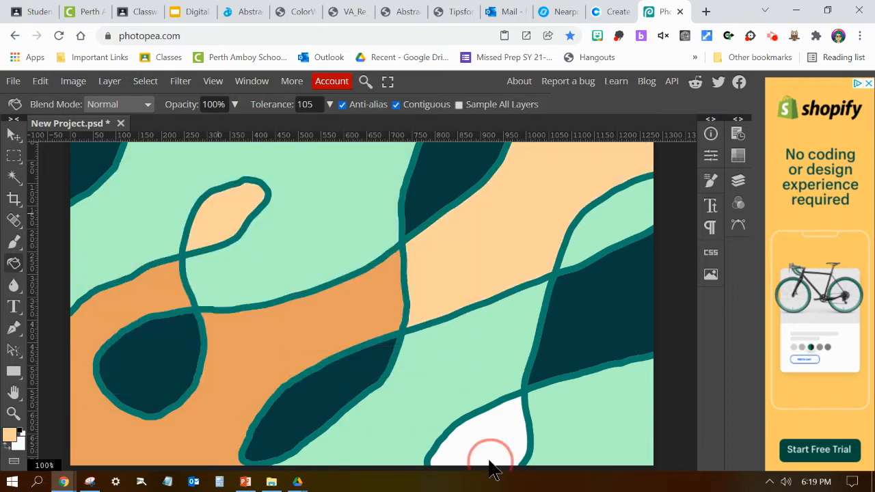
left_click(489, 458)
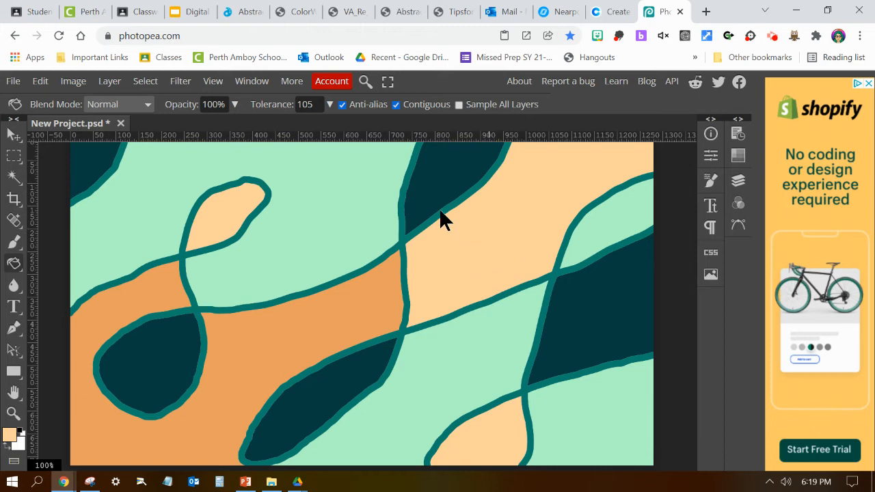